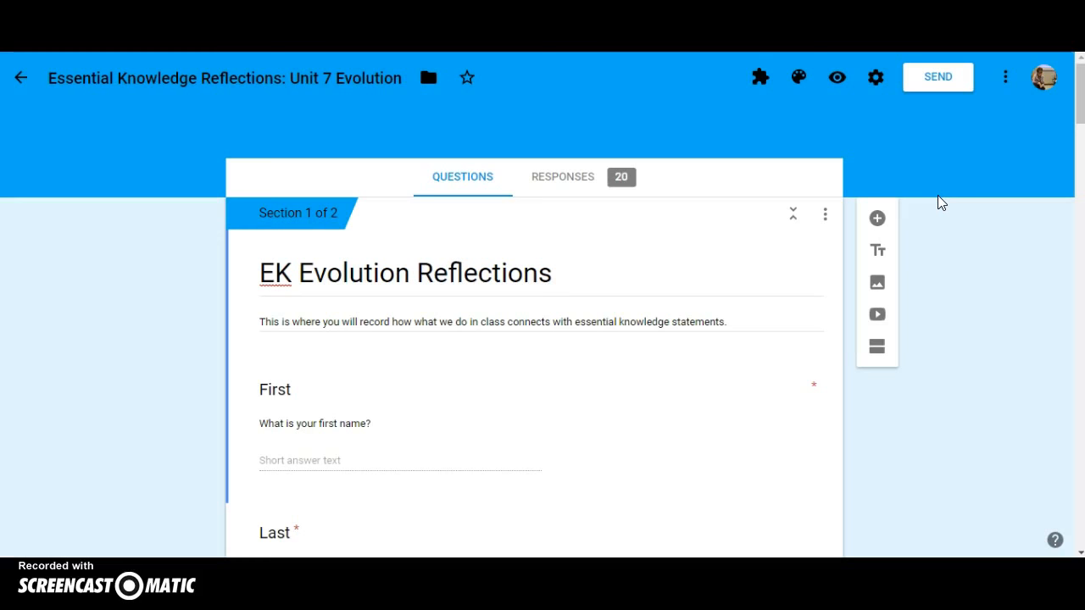
# - Look through the essential knowledge statement and answer questions in the Unit 7 Evolution reflections form
pyautogui.click(783, 200)
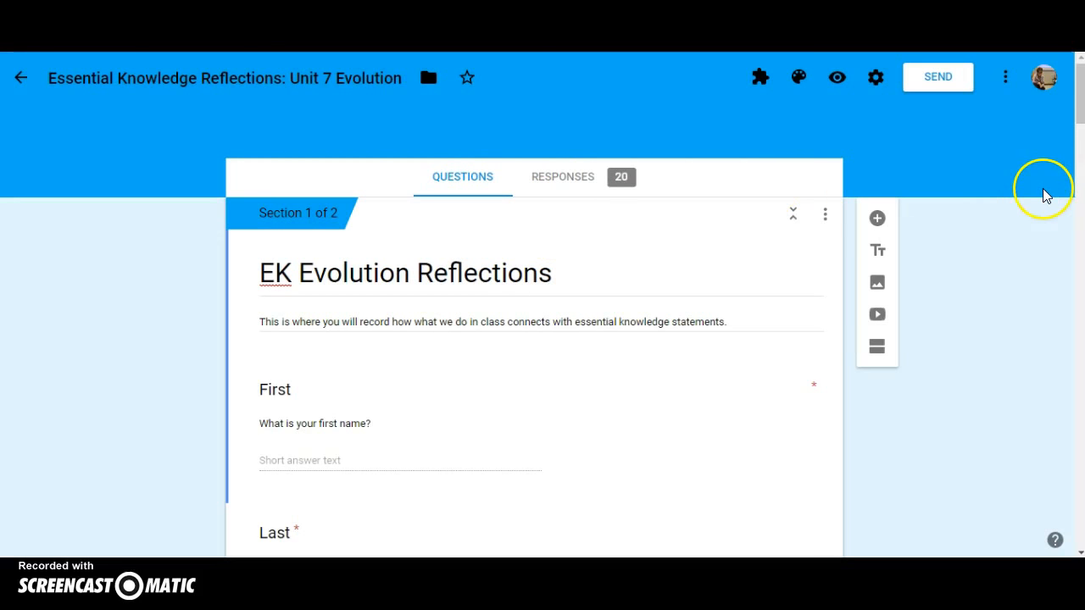
pyautogui.moveTo(1081, 97); pyautogui.dragTo(1082, 197)
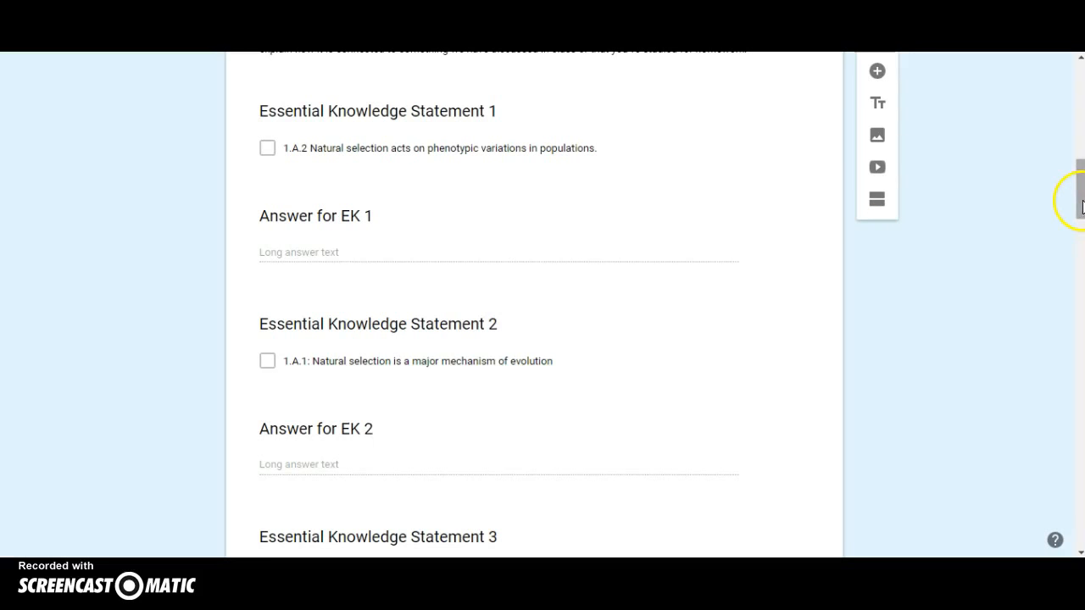
pyautogui.moveTo(1078, 206); pyautogui.dragTo(1082, 200)
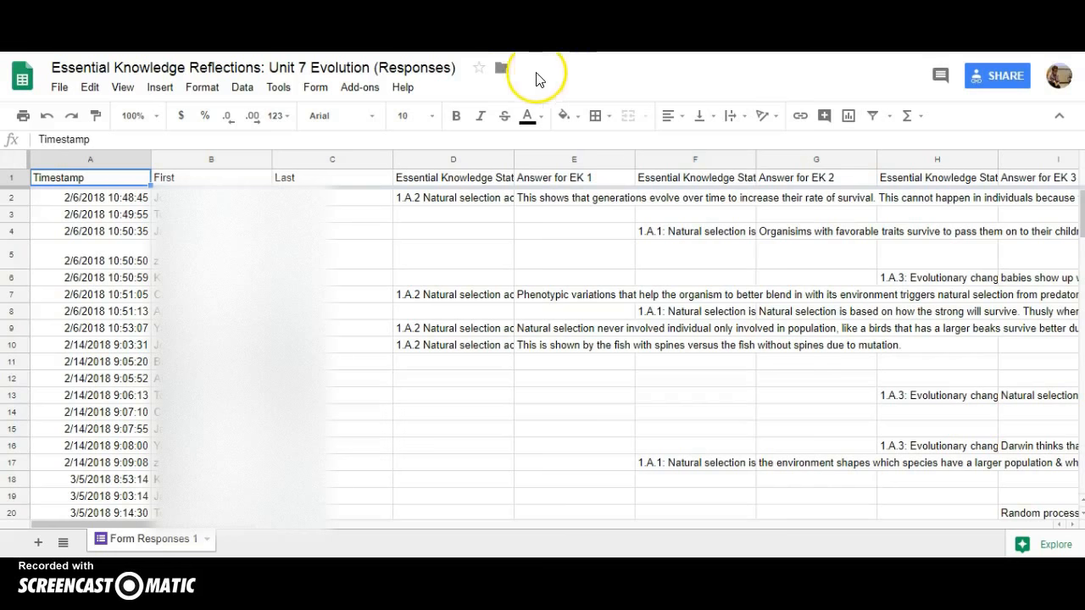
# - In the Google Sheets responses spreadsheet for Unit 7 Evolution, start the Power Tools add-on and continue past its subscription offer
pyautogui.click(373, 92)
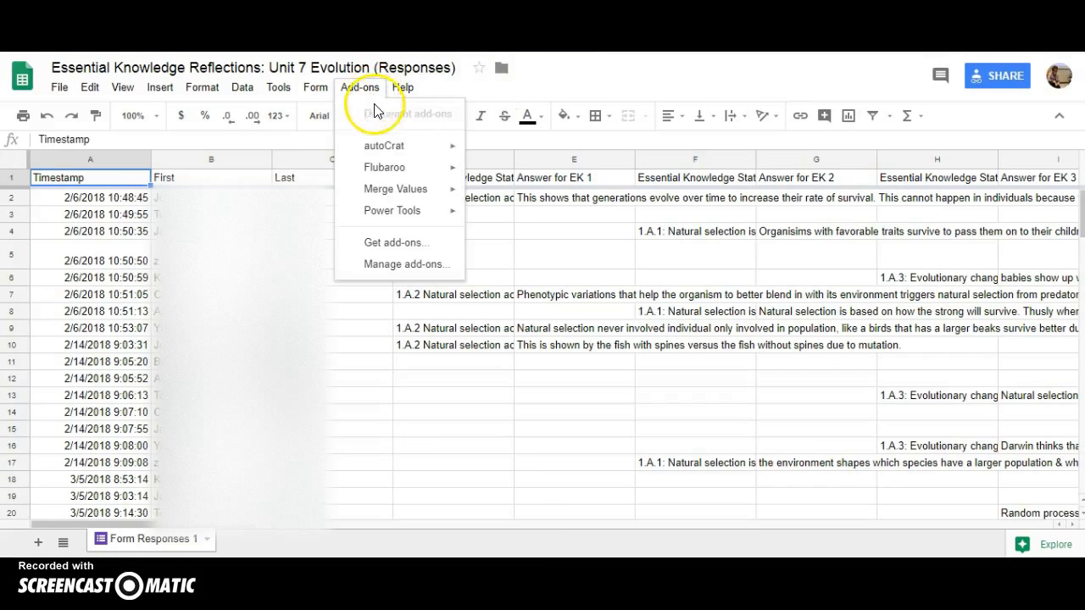
pyautogui.click(392, 151)
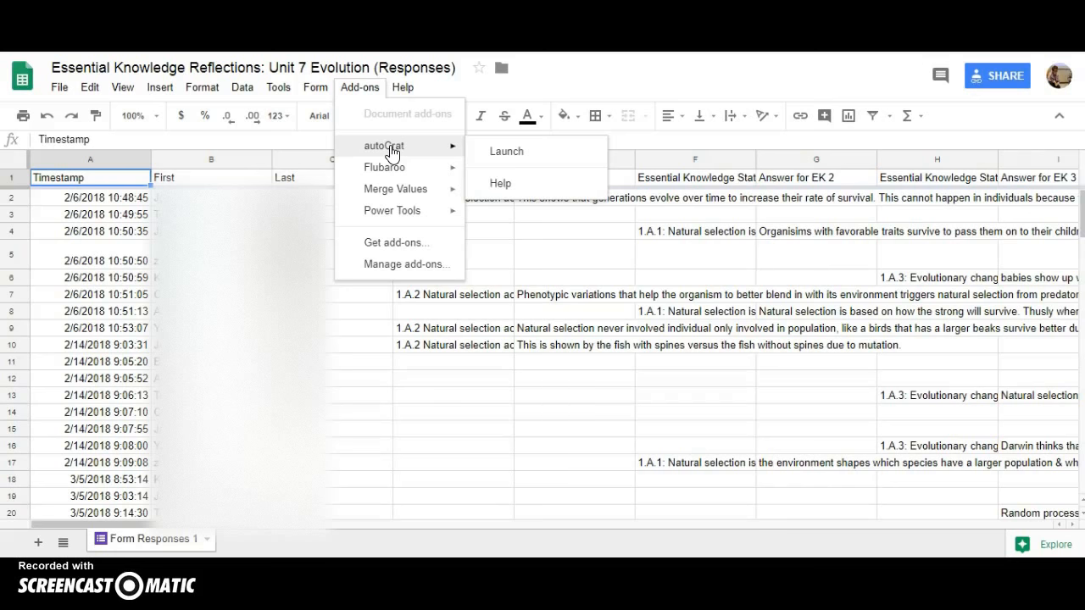
pyautogui.click(426, 218)
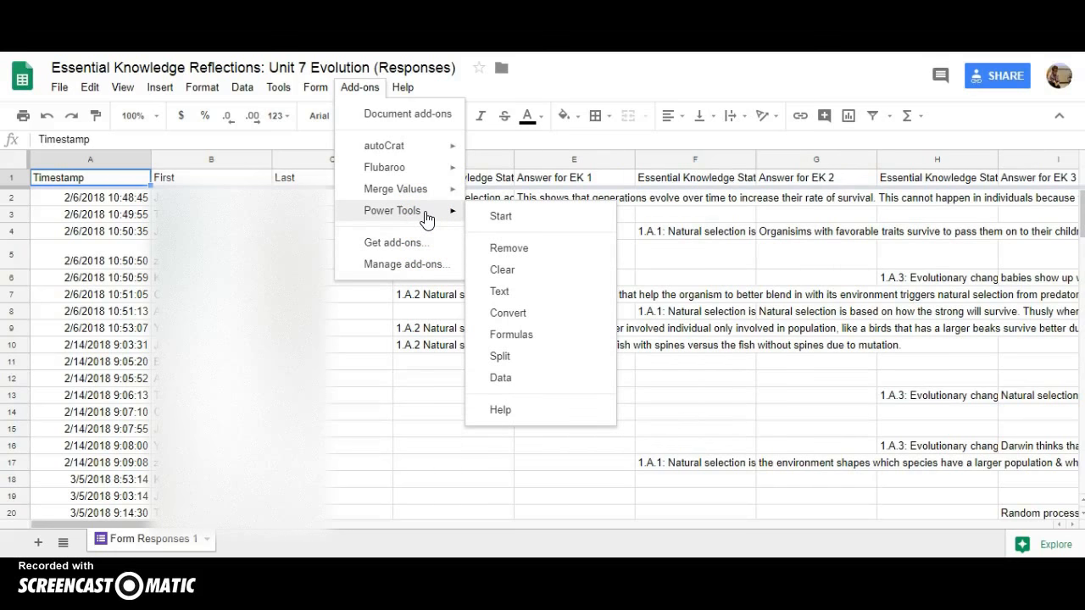
pyautogui.click(413, 214)
pyautogui.click(502, 218)
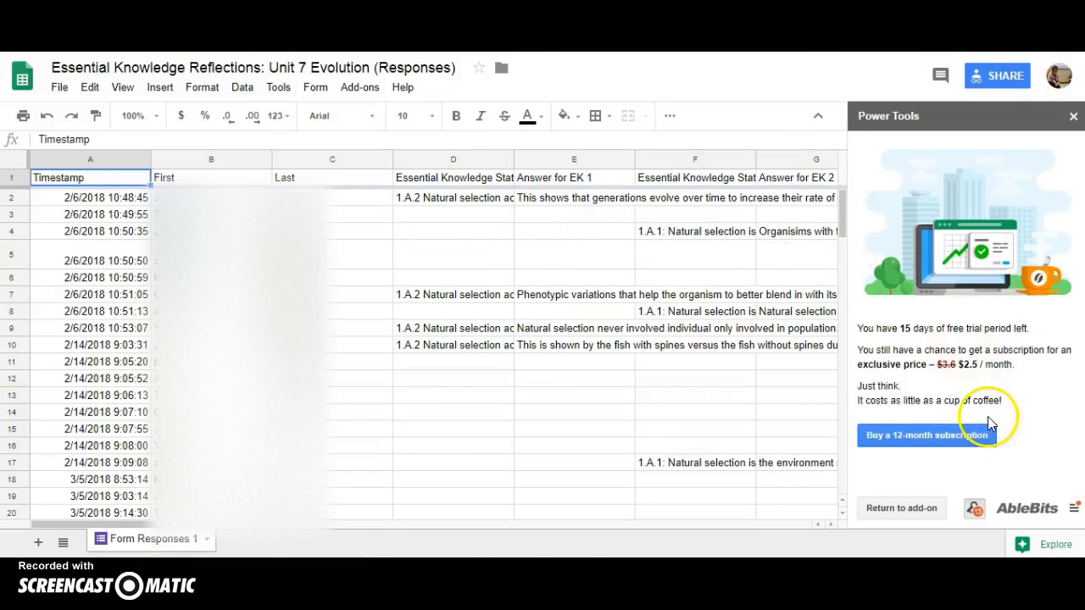
pyautogui.click(914, 510)
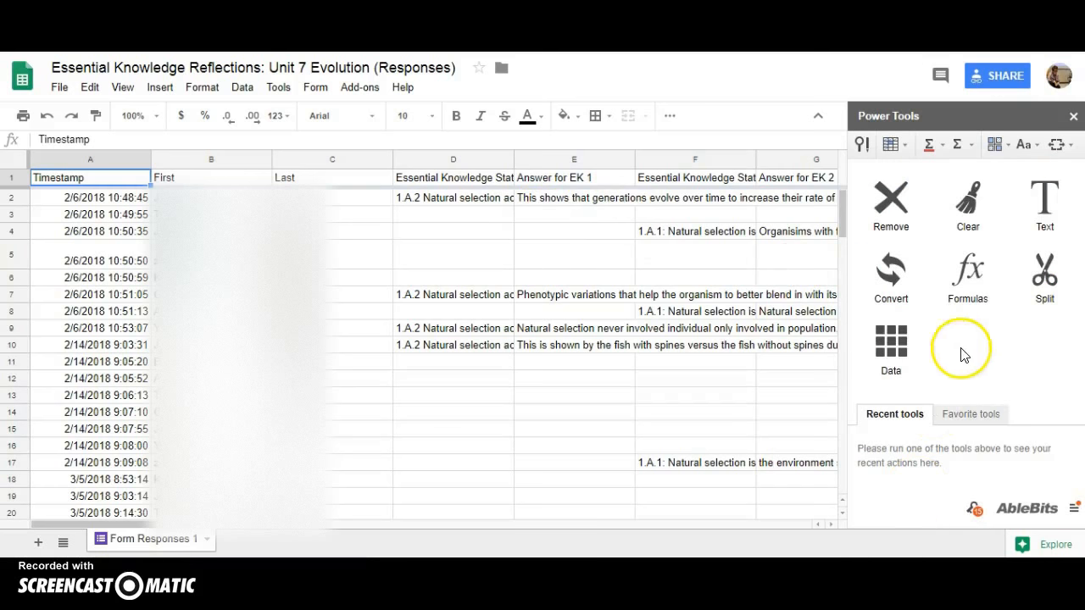
# - Set up Combine Rows for range A1:AG21 with a backup copy of the sheet, using column C (Last) as the key column
pyautogui.click(892, 343)
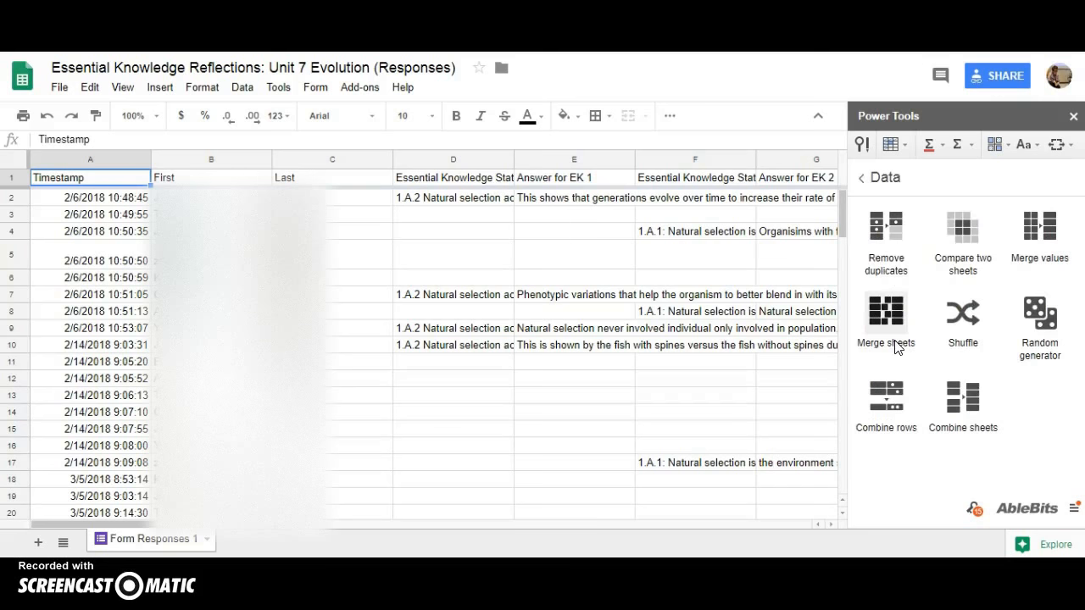
pyautogui.click(888, 396)
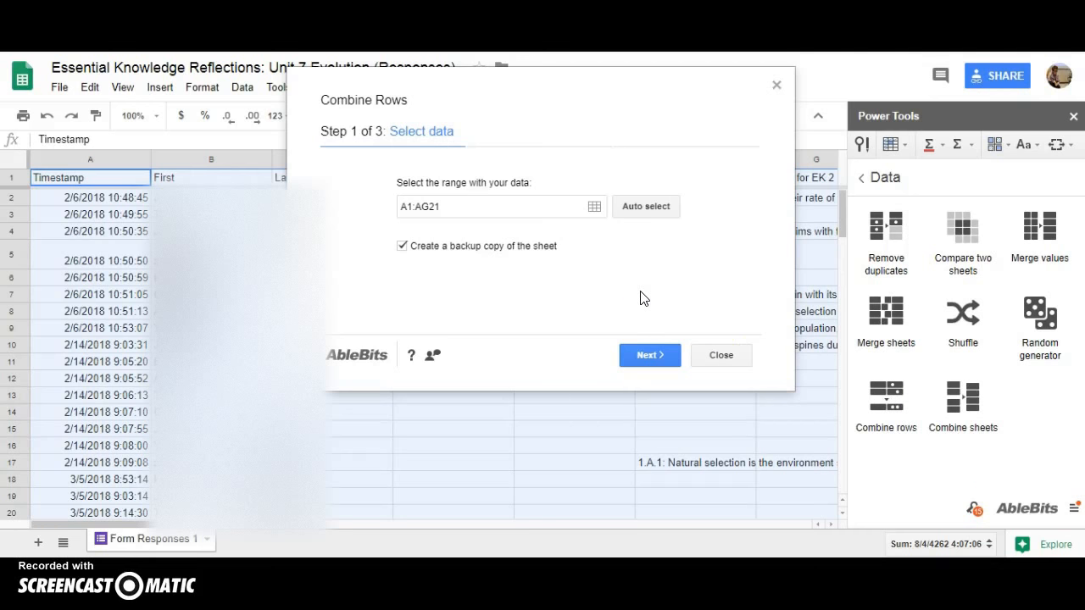
pyautogui.click(644, 357)
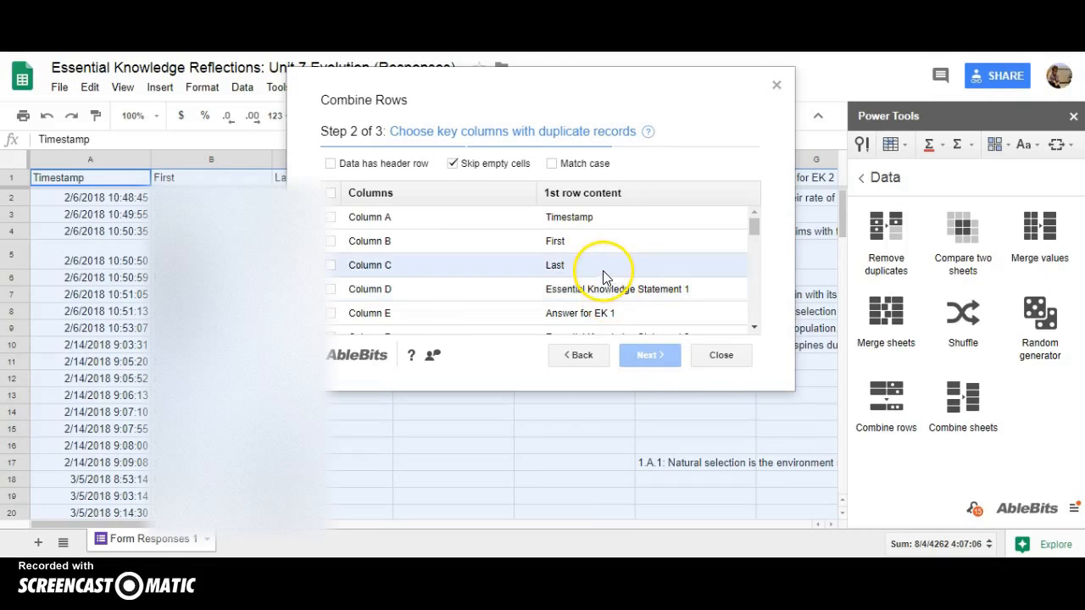
pyautogui.click(331, 265)
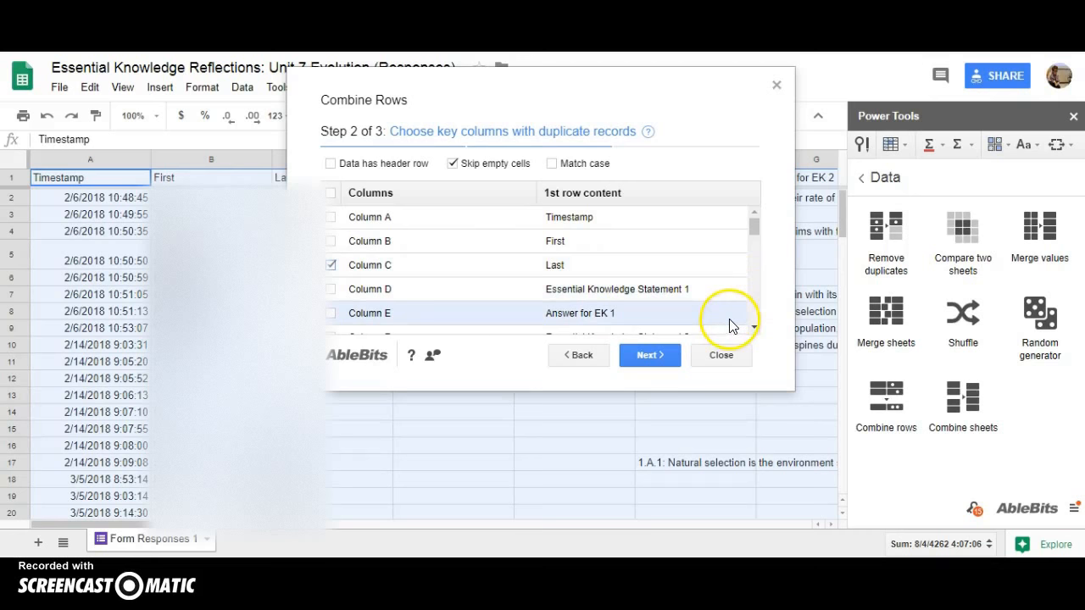
pyautogui.click(657, 354)
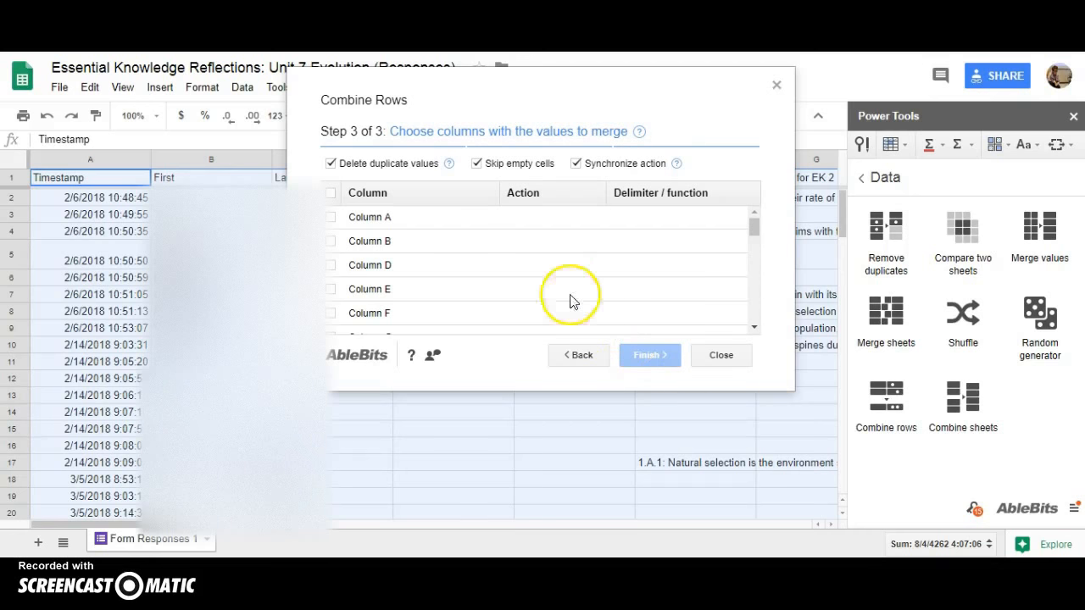
# - Combine the duplicate rows by merging values in all remaining columns with a space delimiter, and close the results
pyautogui.click(330, 194)
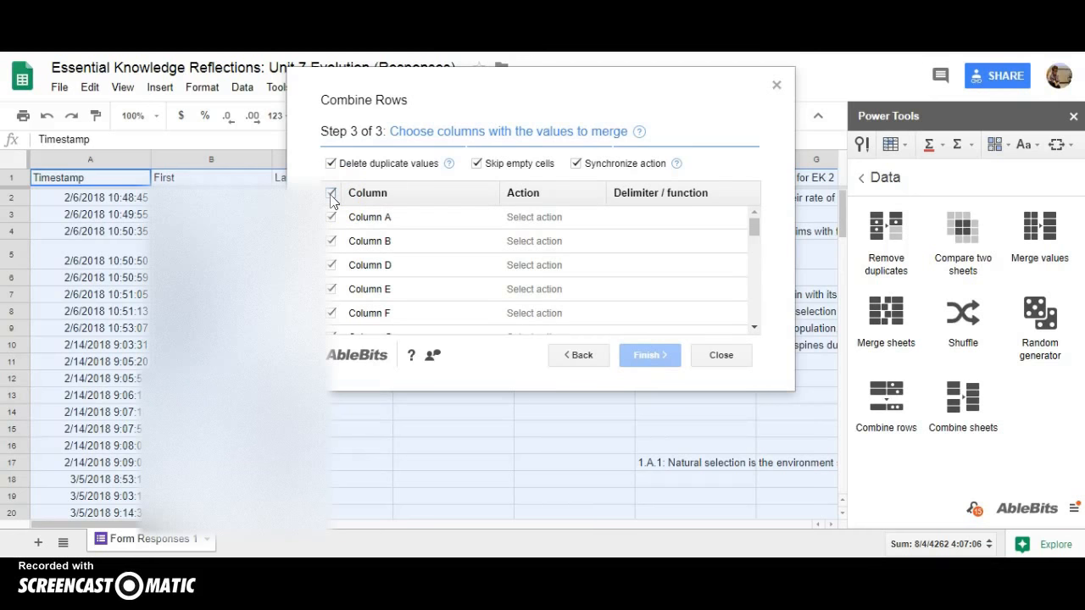
pyautogui.click(599, 222)
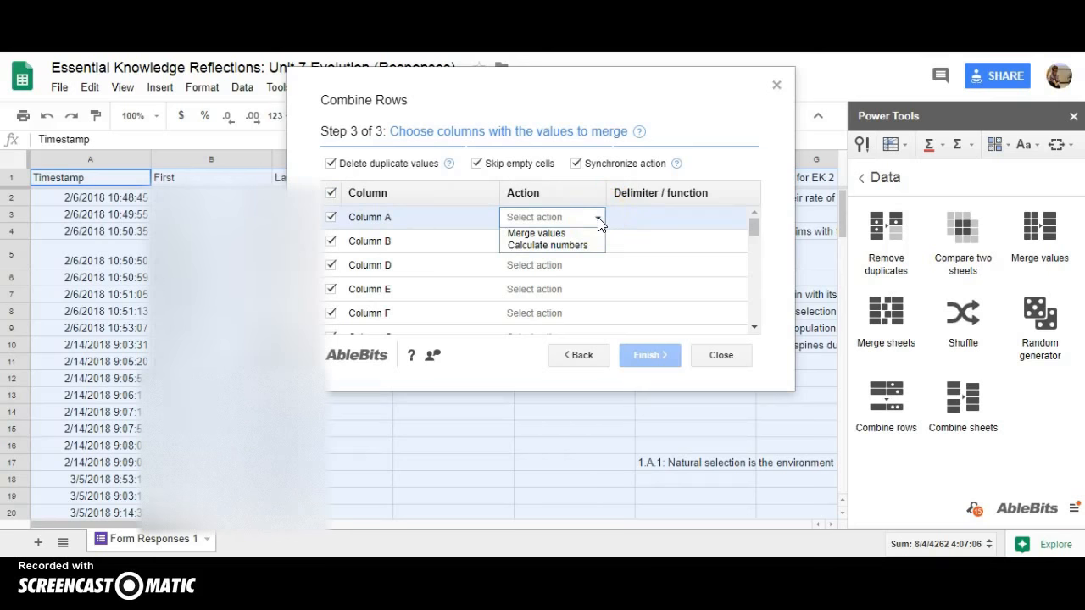
pyautogui.click(570, 234)
pyautogui.click(716, 219)
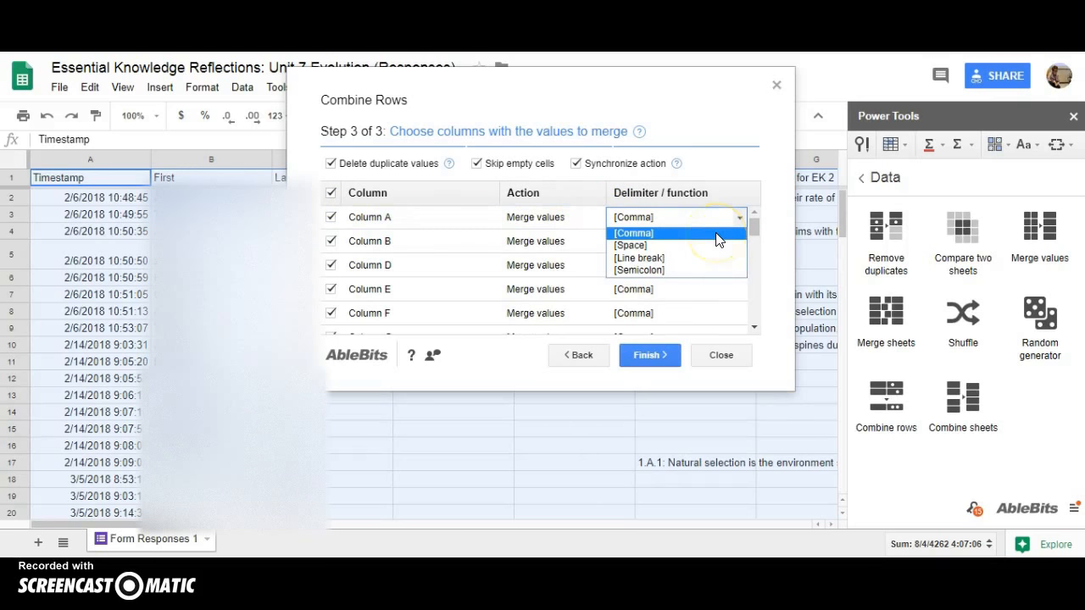
pyautogui.click(672, 246)
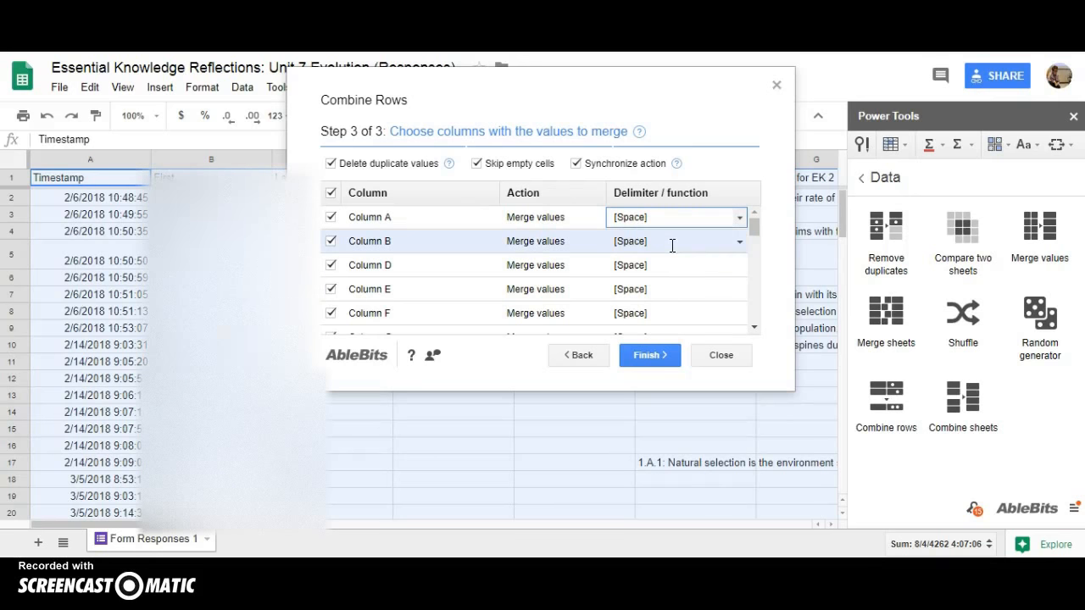
pyautogui.click(654, 352)
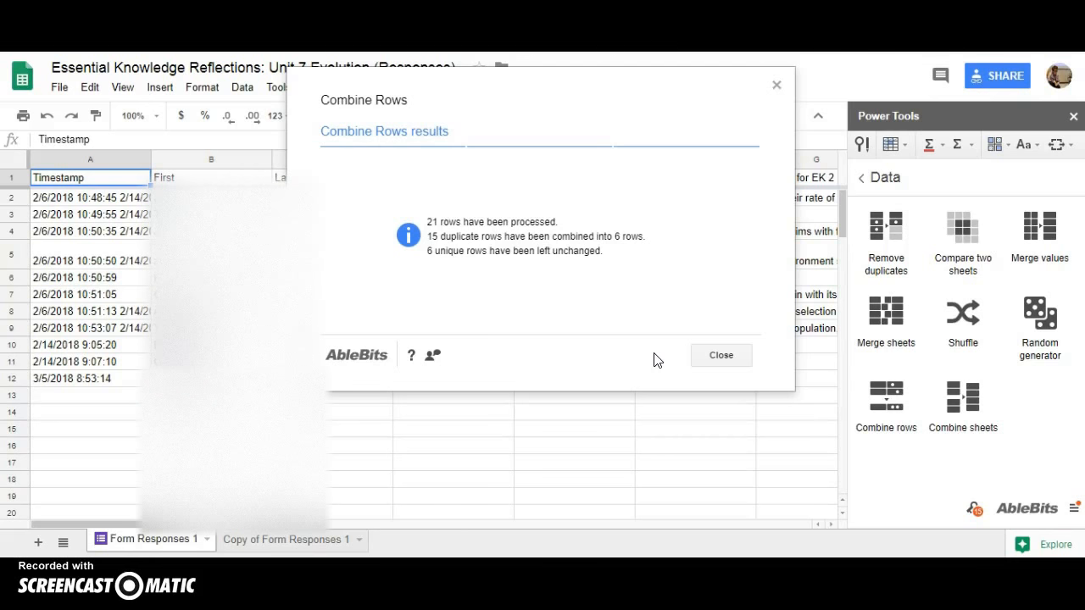
pyautogui.click(721, 356)
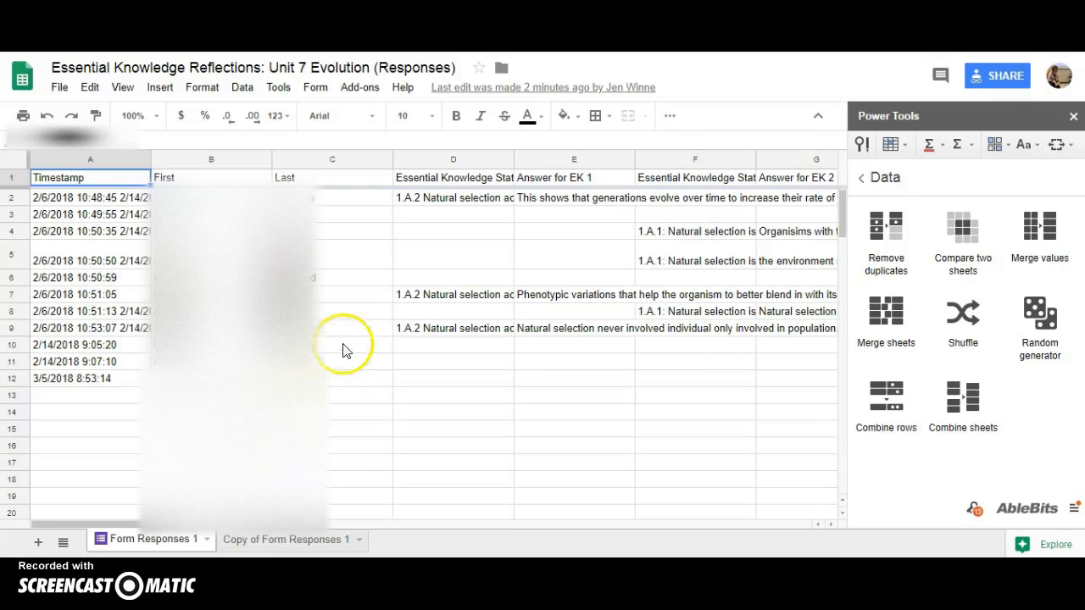
# - Correct the student's last name in cell C11 so that it matches the entry in C7
pyautogui.click(321, 297)
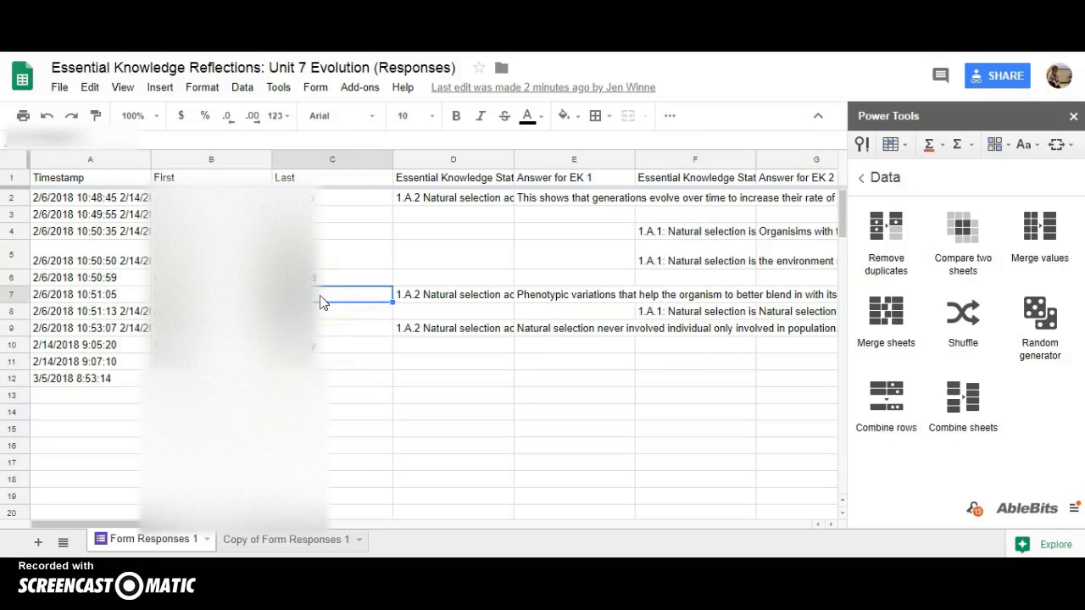
pyautogui.click(337, 365)
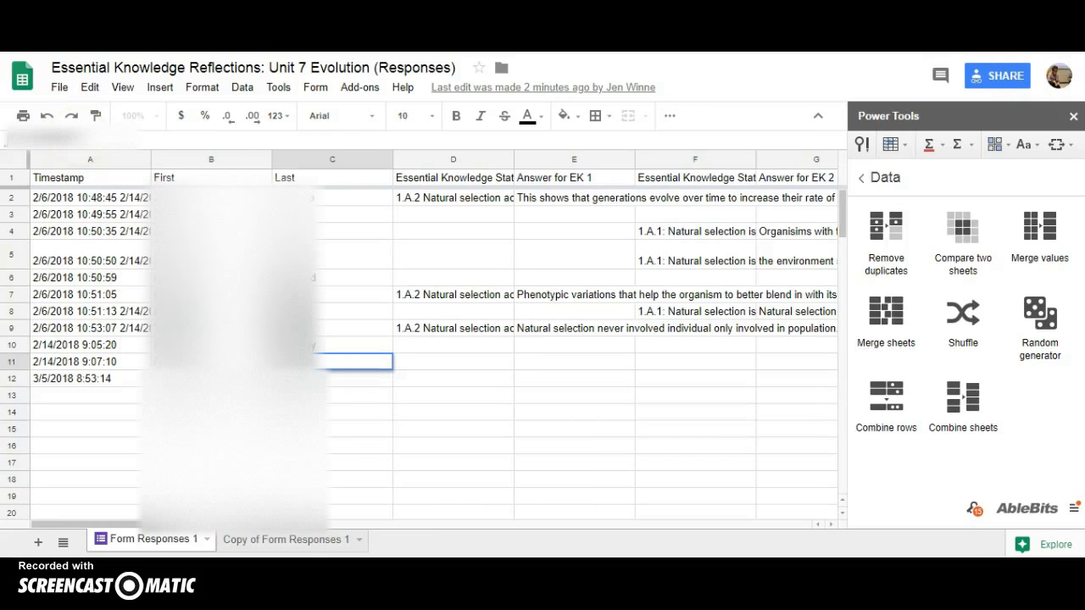
pyautogui.click(335, 415)
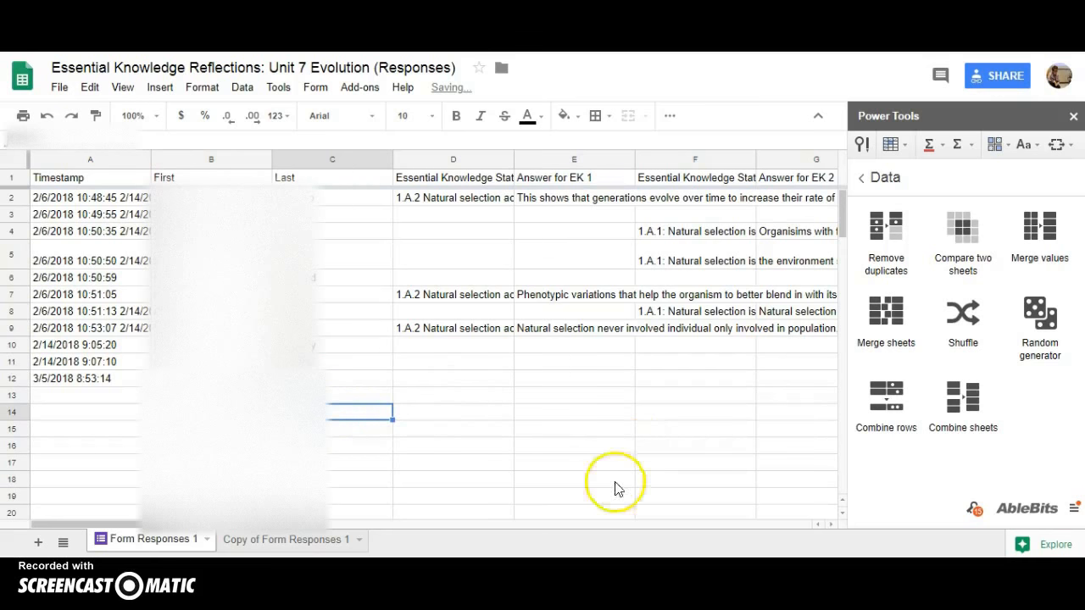
# - Set up Combine Rows again for range A1:AG12 without a backup copy, using column C (Last) as the key column
pyautogui.click(887, 402)
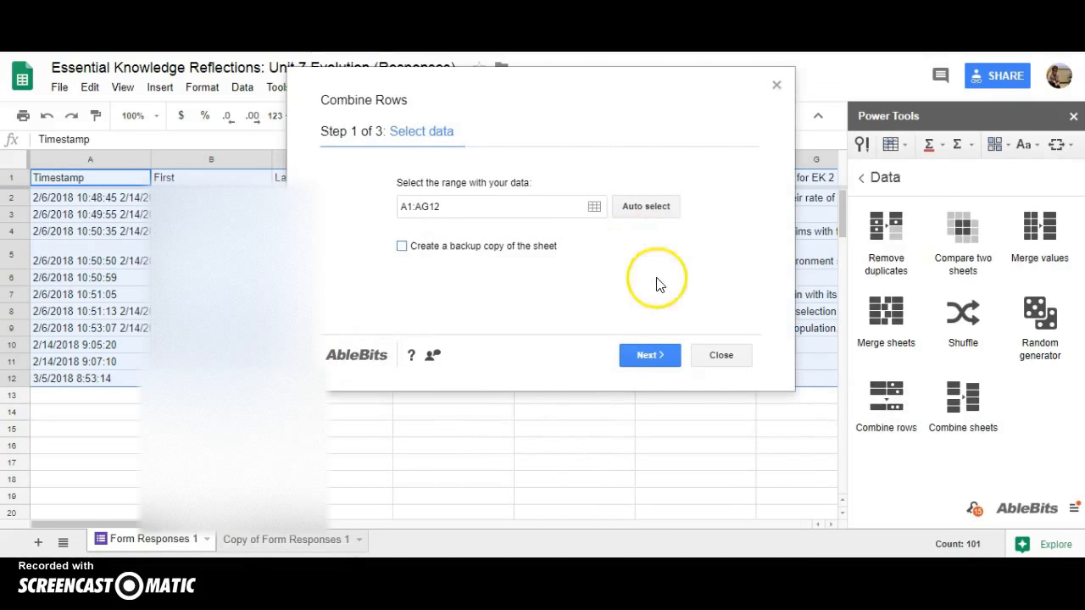
pyautogui.click(649, 355)
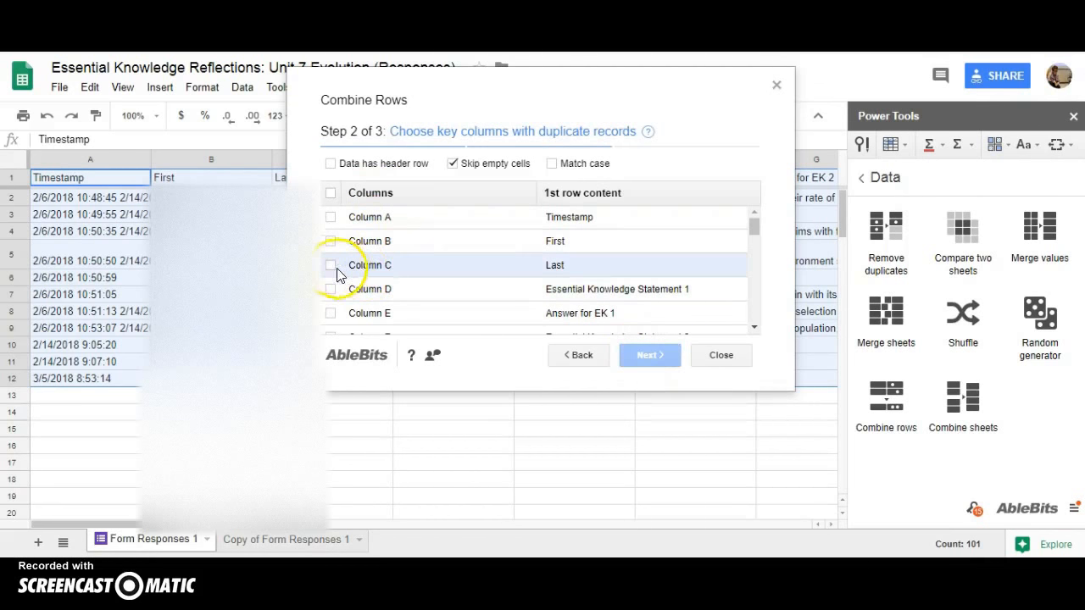
pyautogui.click(331, 266)
pyautogui.click(652, 358)
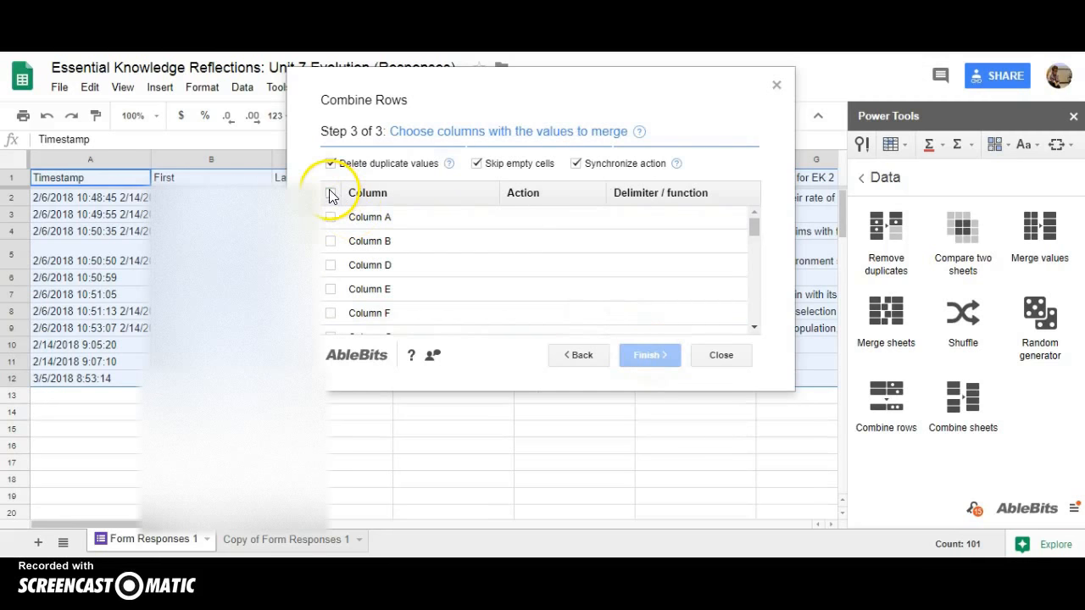
# - Run the second combine with Merge values and a space delimiter on all remaining columns, closing the results
pyautogui.click(330, 192)
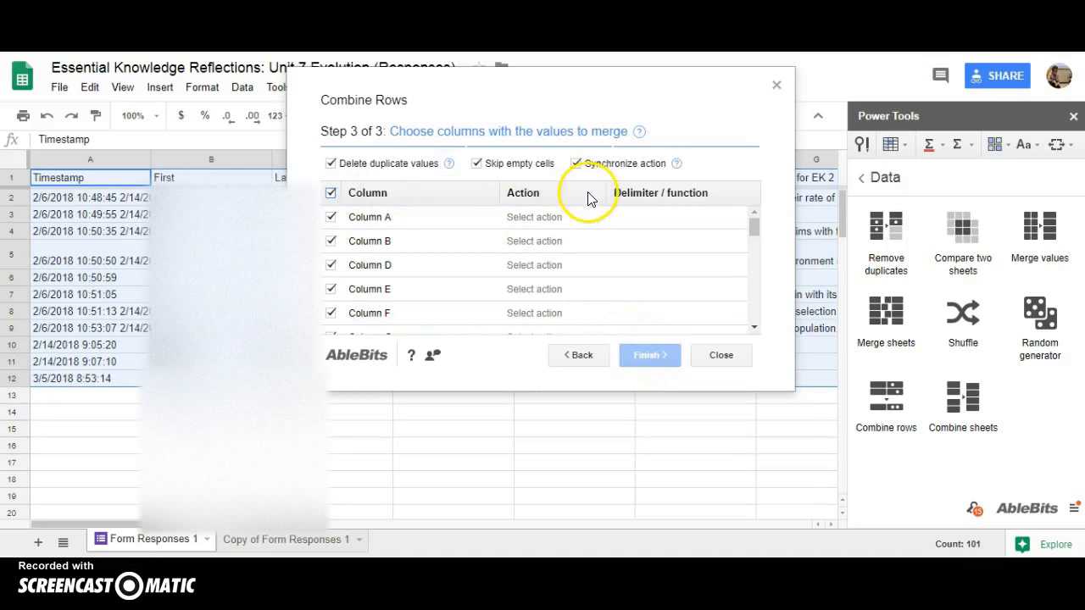
pyautogui.click(595, 217)
pyautogui.click(579, 235)
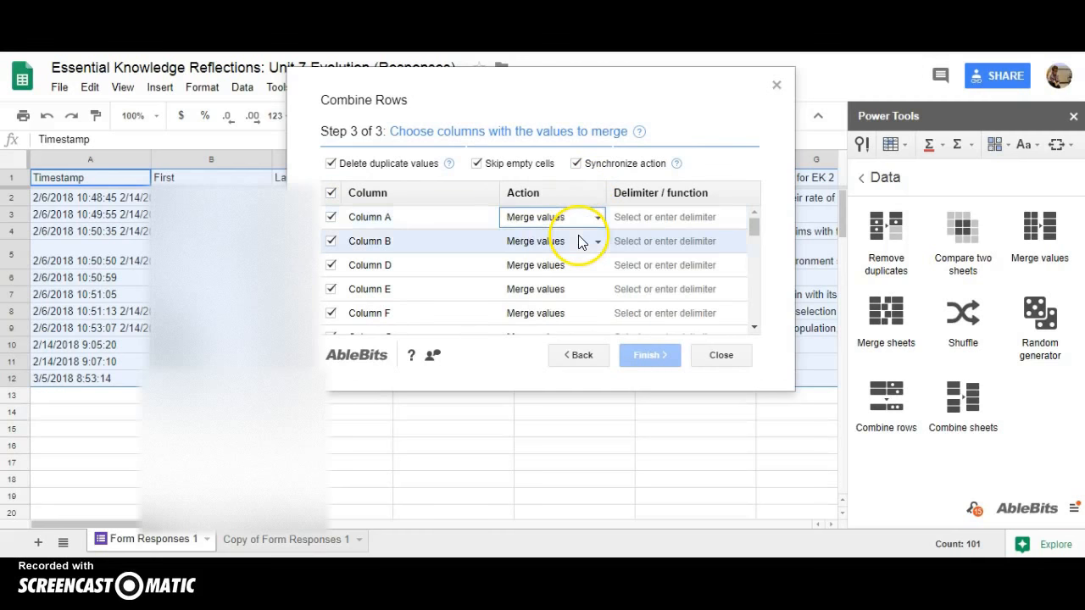
pyautogui.click(741, 218)
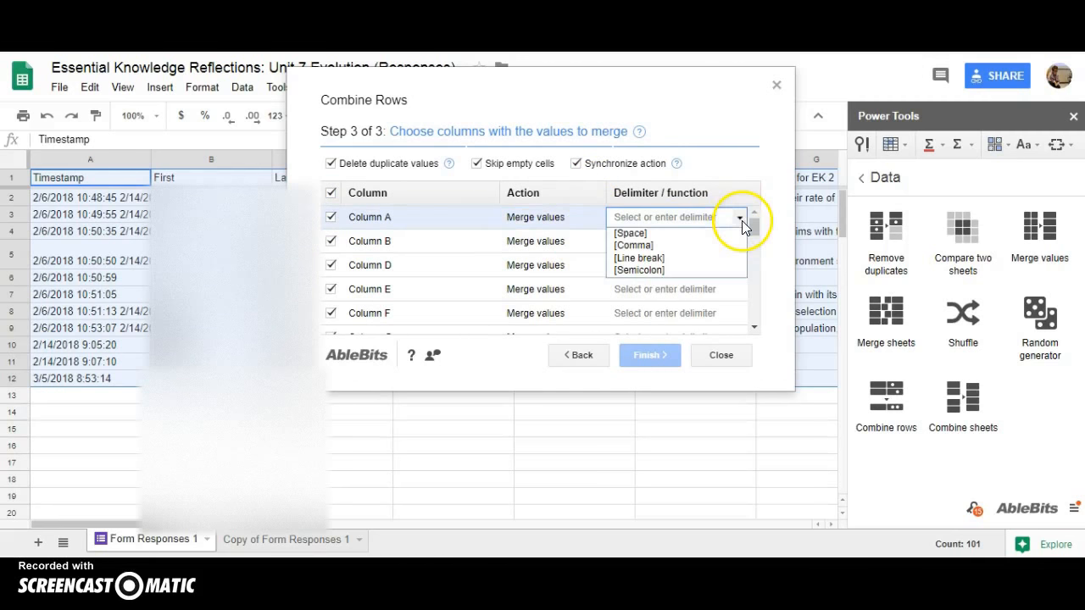
pyautogui.click(696, 238)
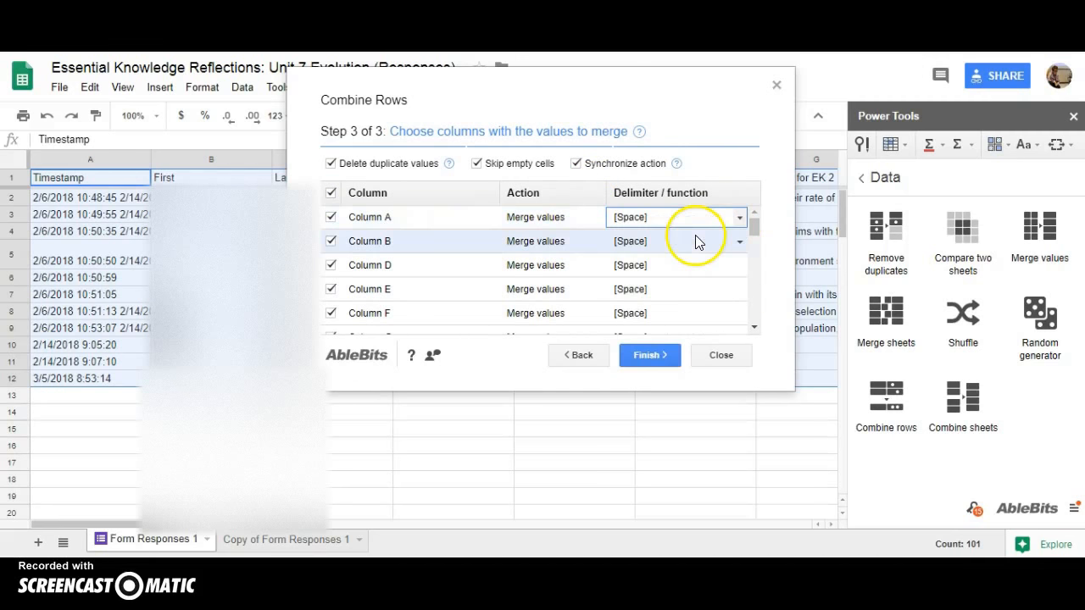
pyautogui.click(650, 358)
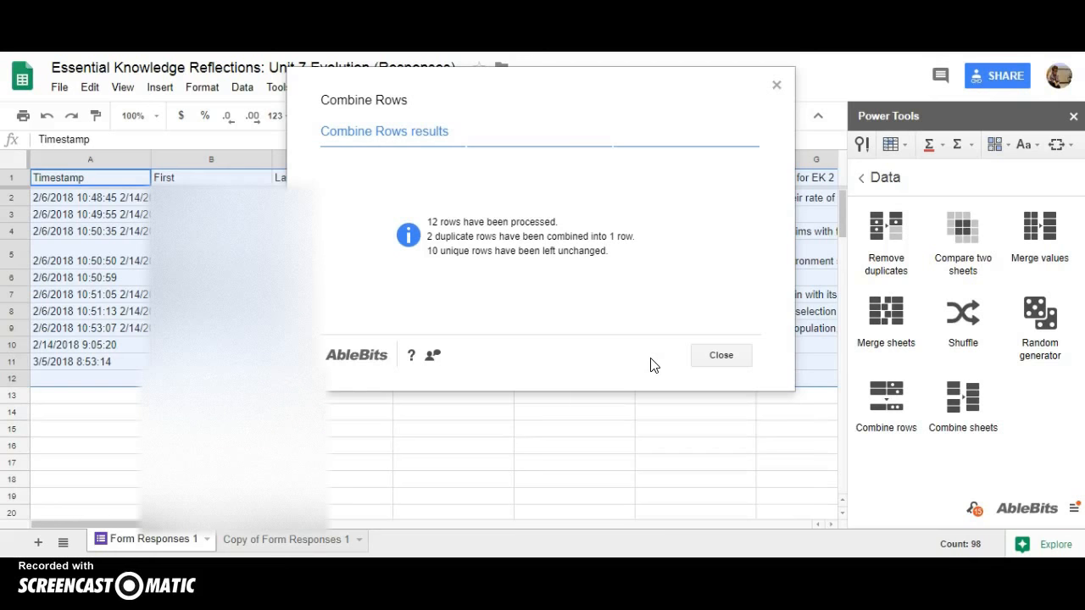
pyautogui.click(719, 360)
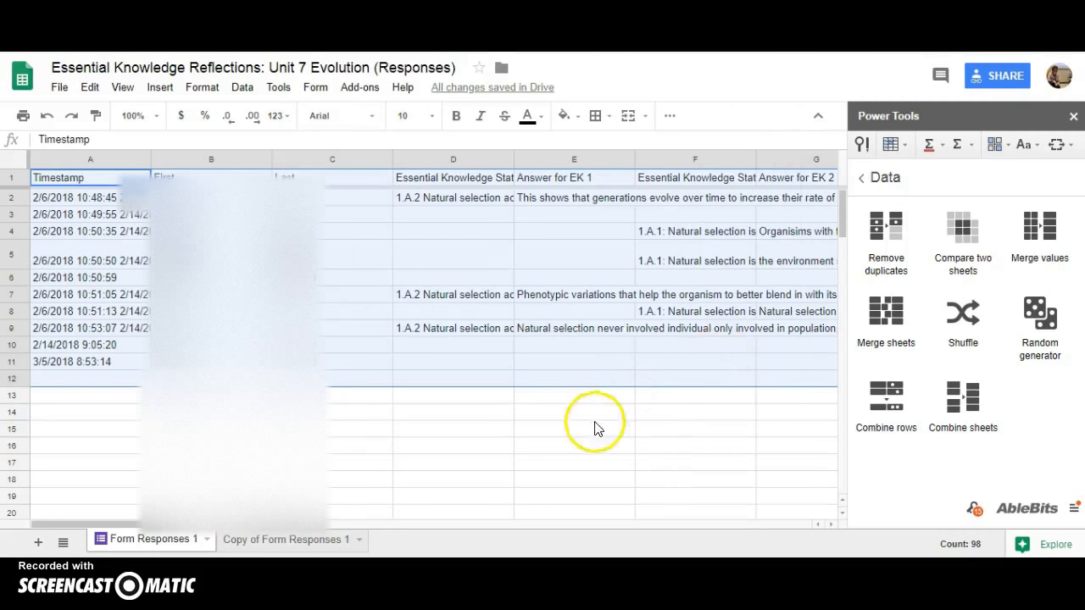
# - Close Power Tools and deselect the combined response range by selecting the empty cell E15
pyautogui.doubleClick(865, 325)
pyautogui.click(1072, 116)
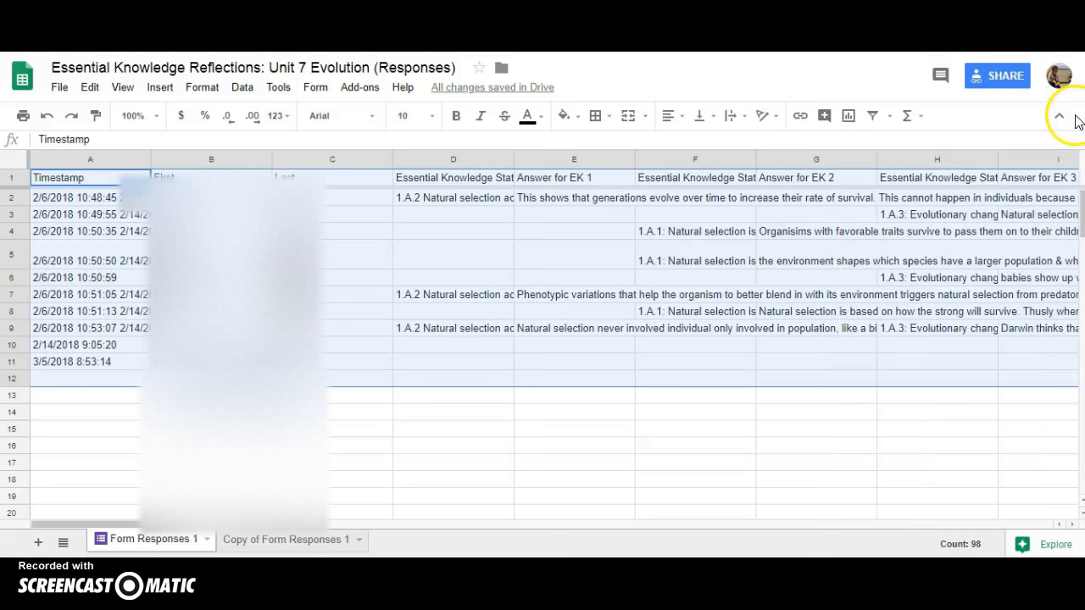
pyautogui.click(523, 431)
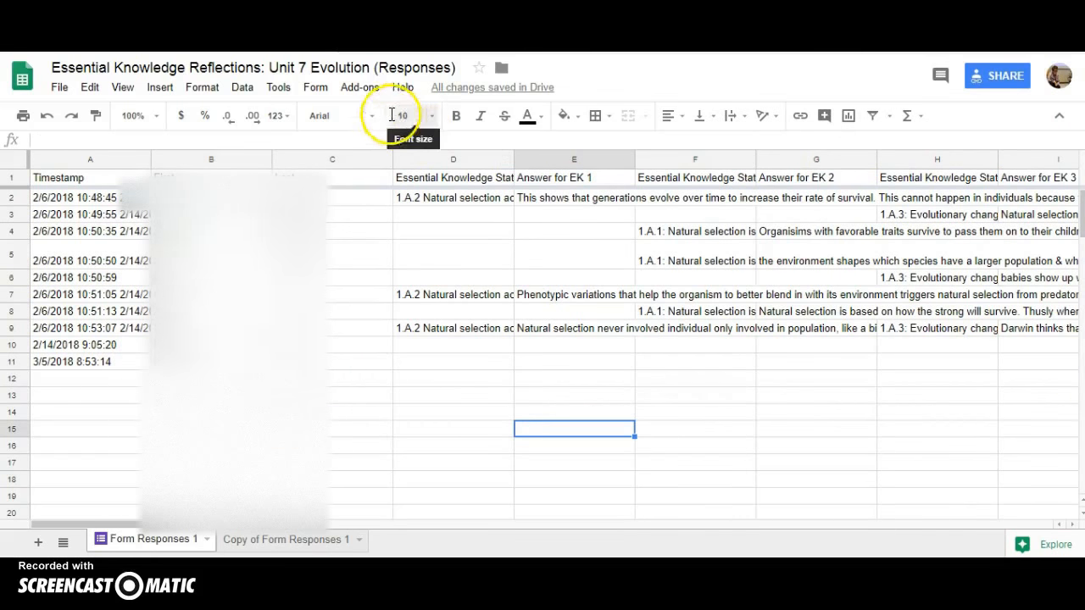
# - Launch autoCrat on the responses spreadsheet and start a new merge job
pyautogui.click(363, 91)
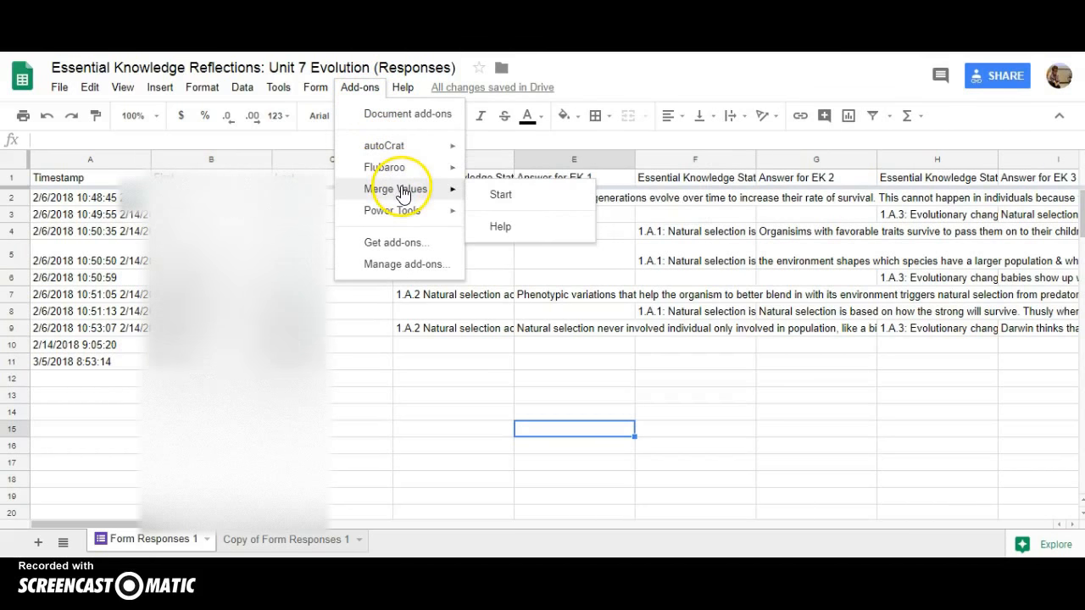
pyautogui.moveTo(411, 151)
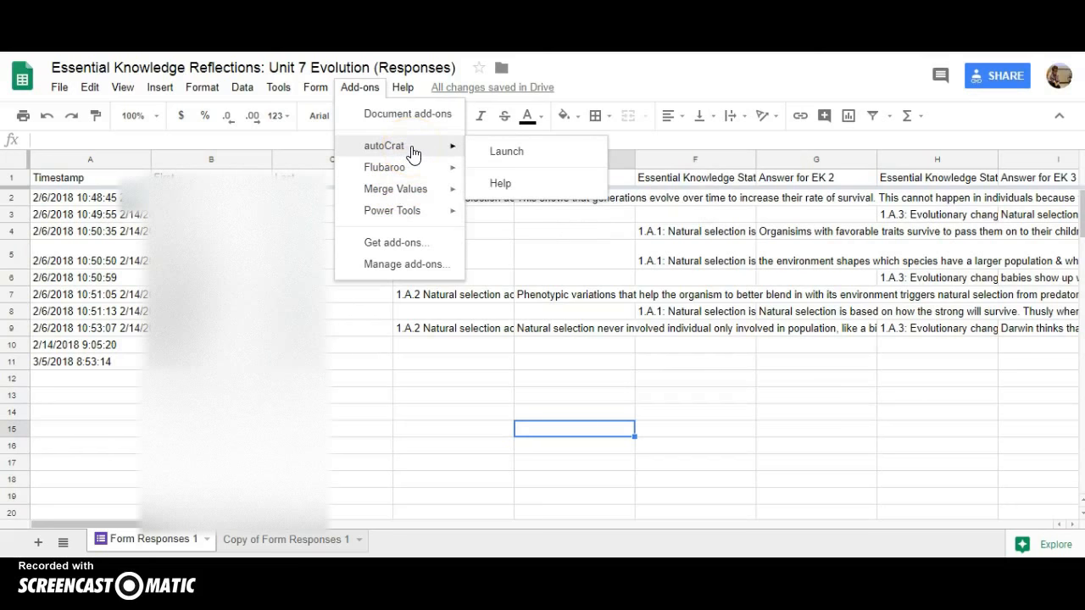
pyautogui.click(492, 156)
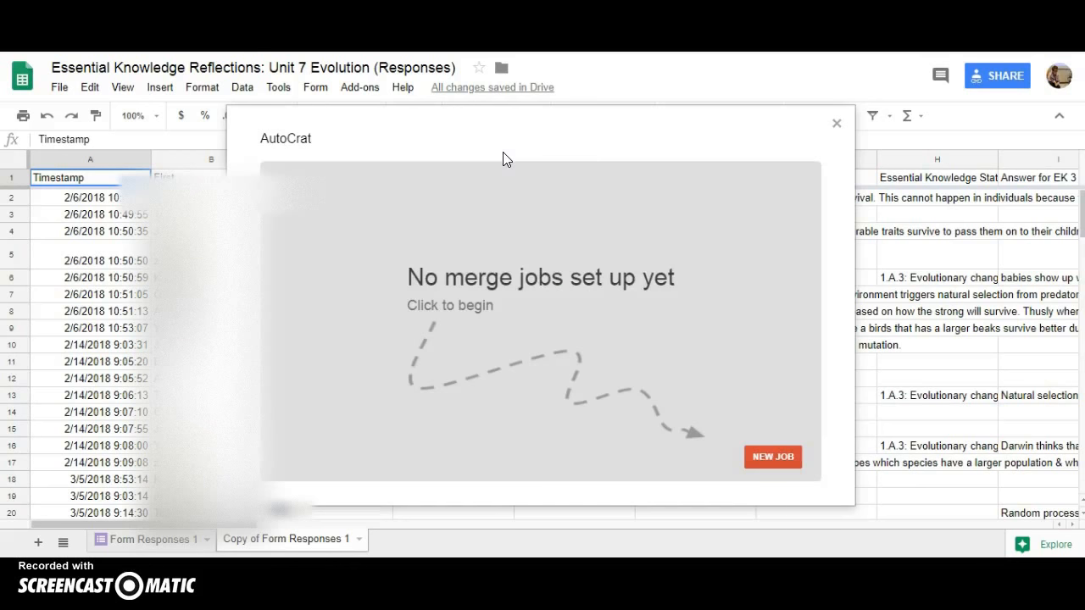
pyautogui.click(772, 458)
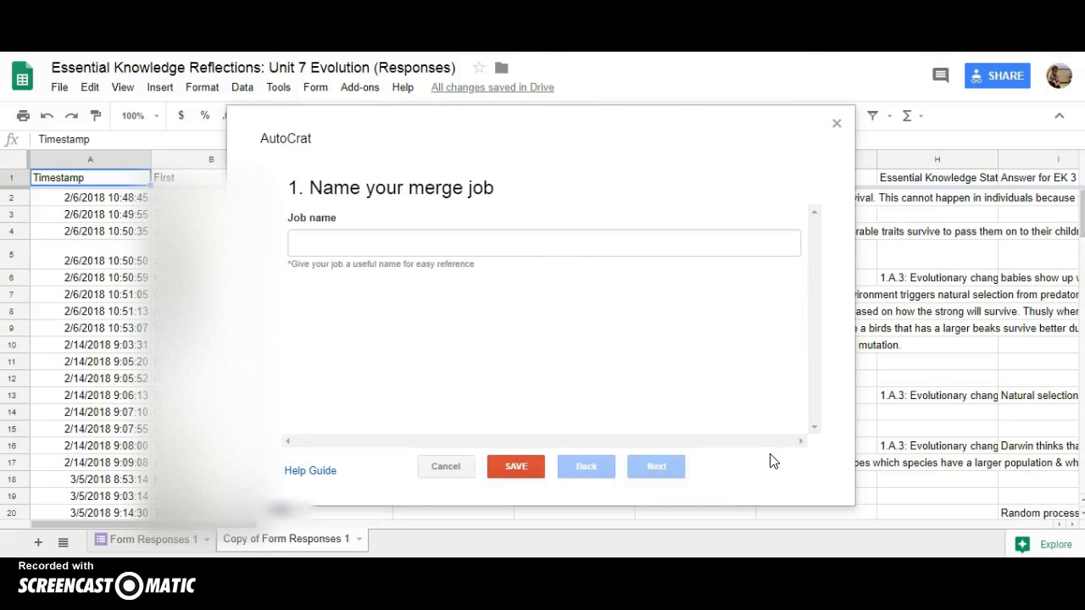
# - Name the merge job "EK Reflections for Evolution Unit" and continue to the template choice
pyautogui.click(299, 245)
pyautogui.write('EK Ref')
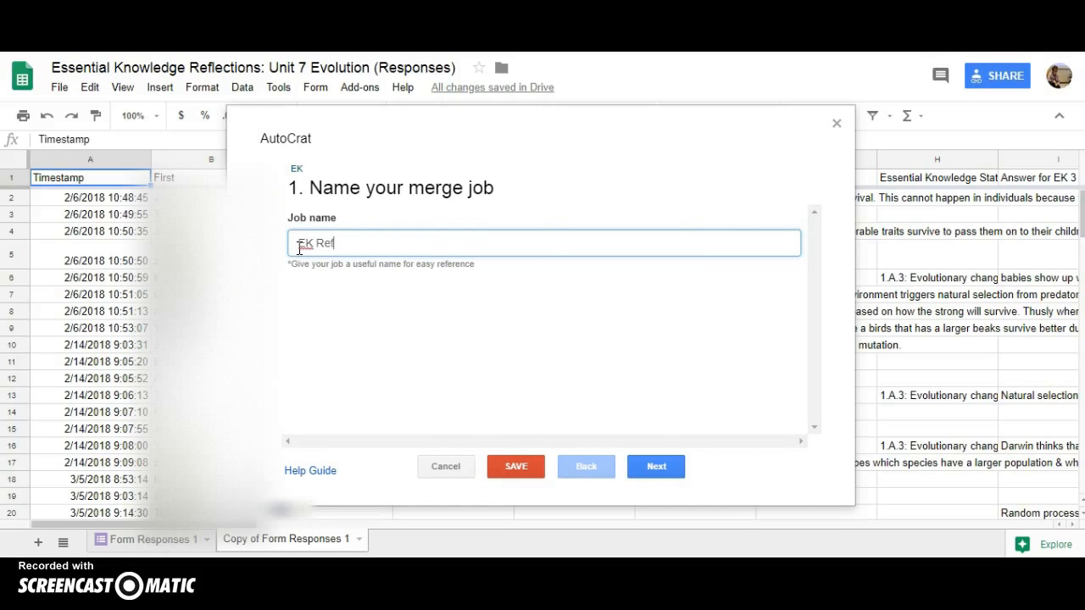
pyautogui.write('lections for Evolution Unit')
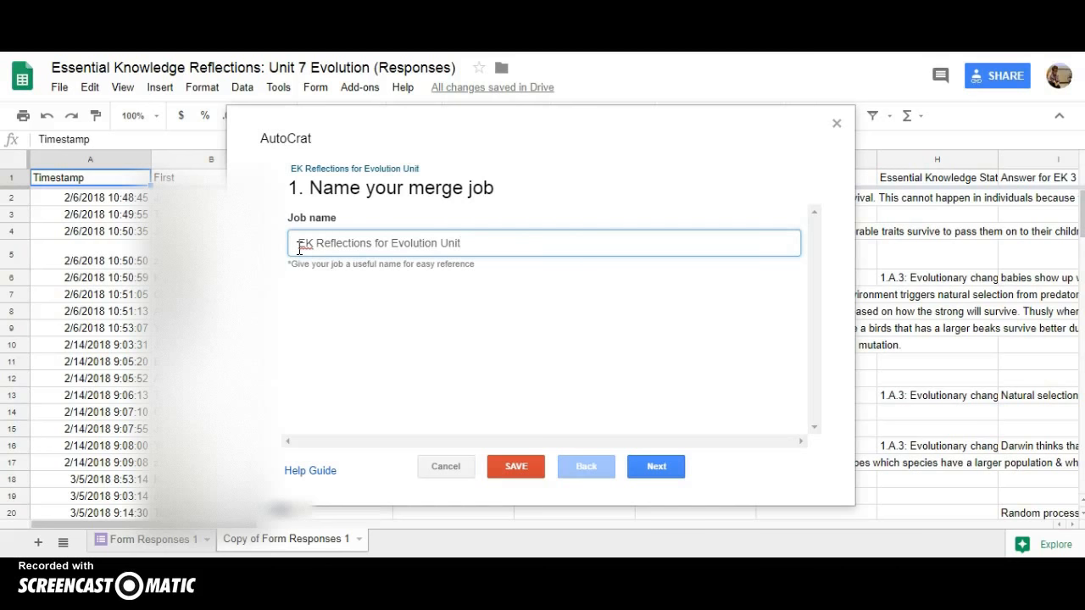
pyautogui.click(660, 473)
pyautogui.click(660, 473)
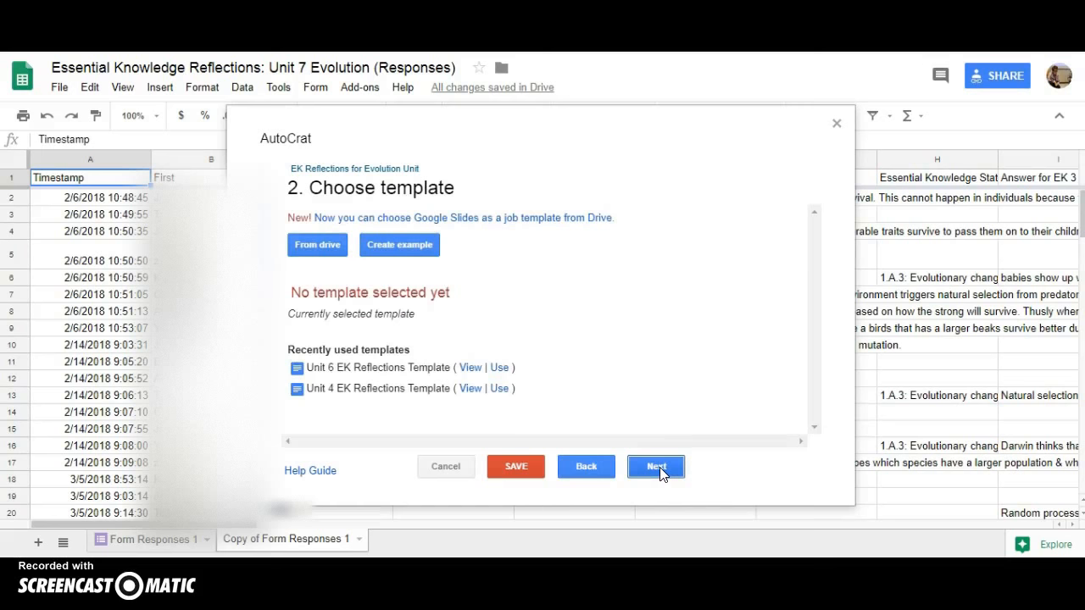
# - Search Drive for "Unit 7 EK Reflection" and use the Unit 7 EK Reflections Template as the merge template
pyautogui.click(606, 338)
pyautogui.click(547, 311)
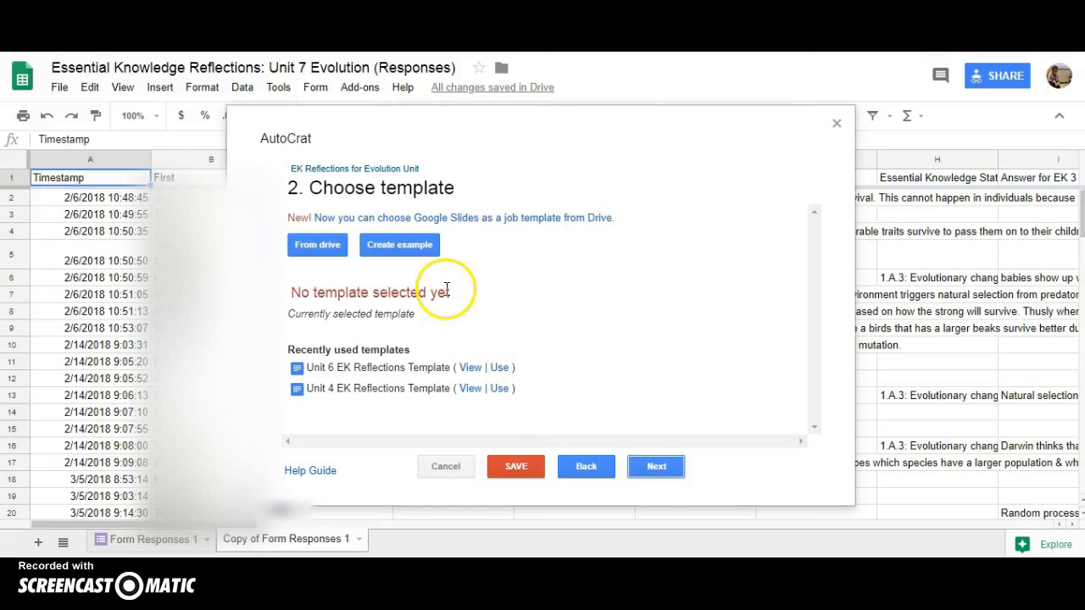
pyautogui.click(320, 249)
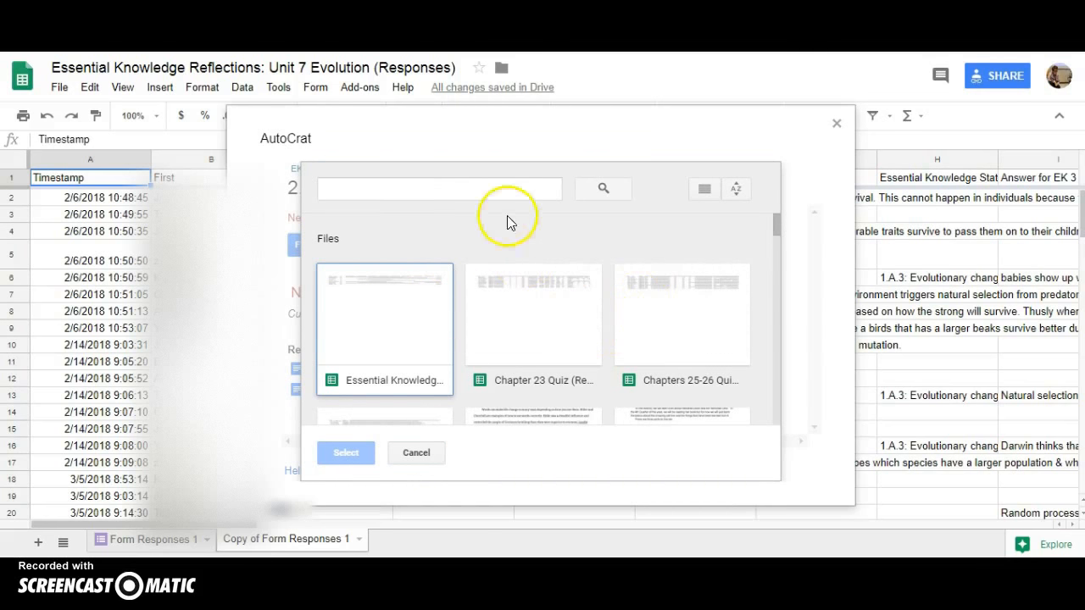
pyautogui.click(351, 188)
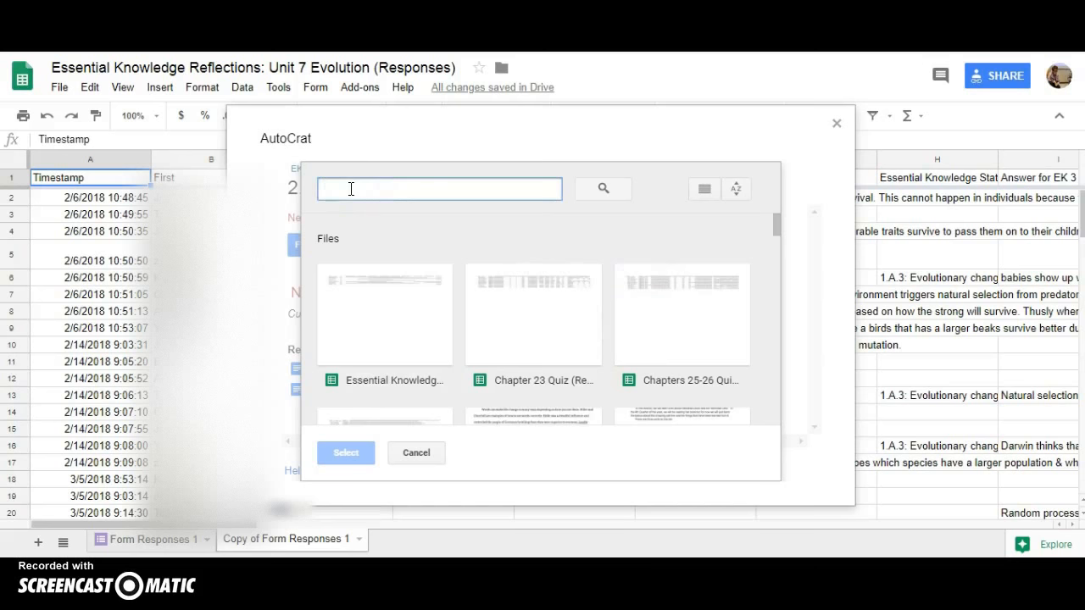
pyautogui.write('Unit 7 EK Ref')
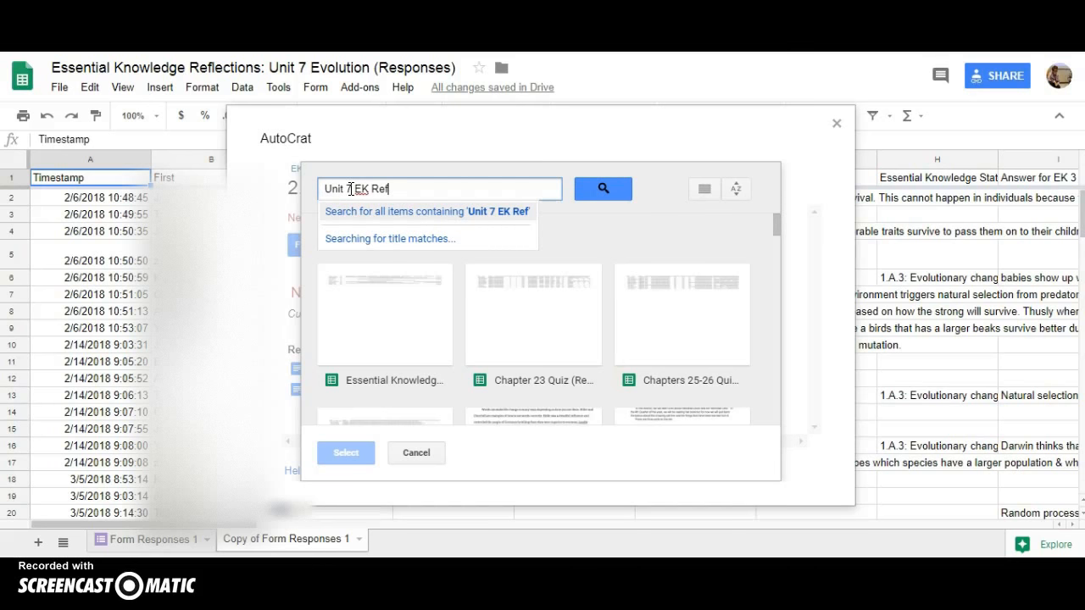
pyautogui.write('lection')
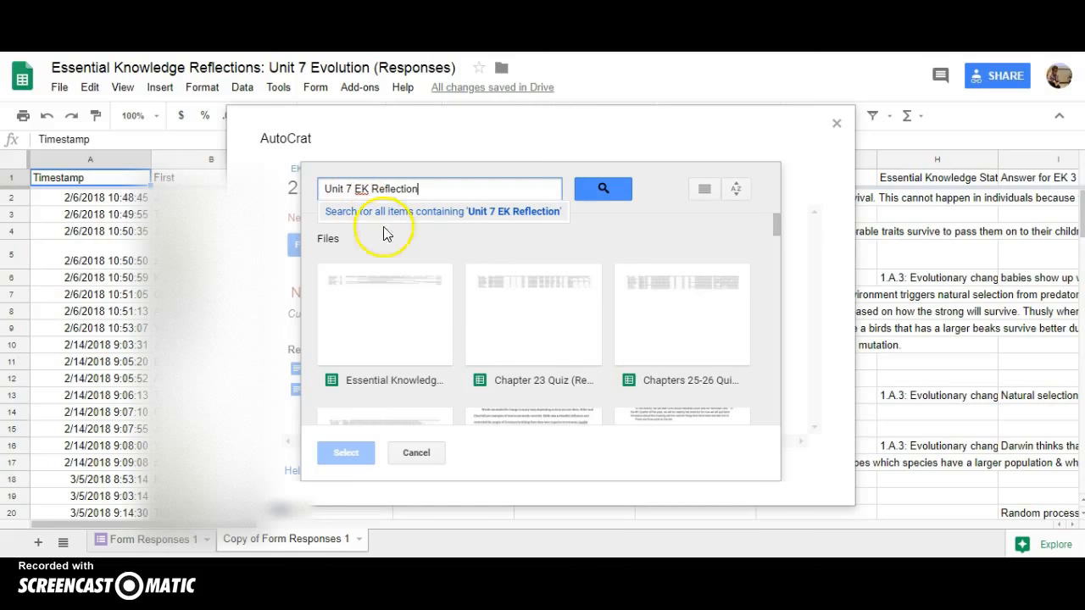
pyautogui.click(604, 188)
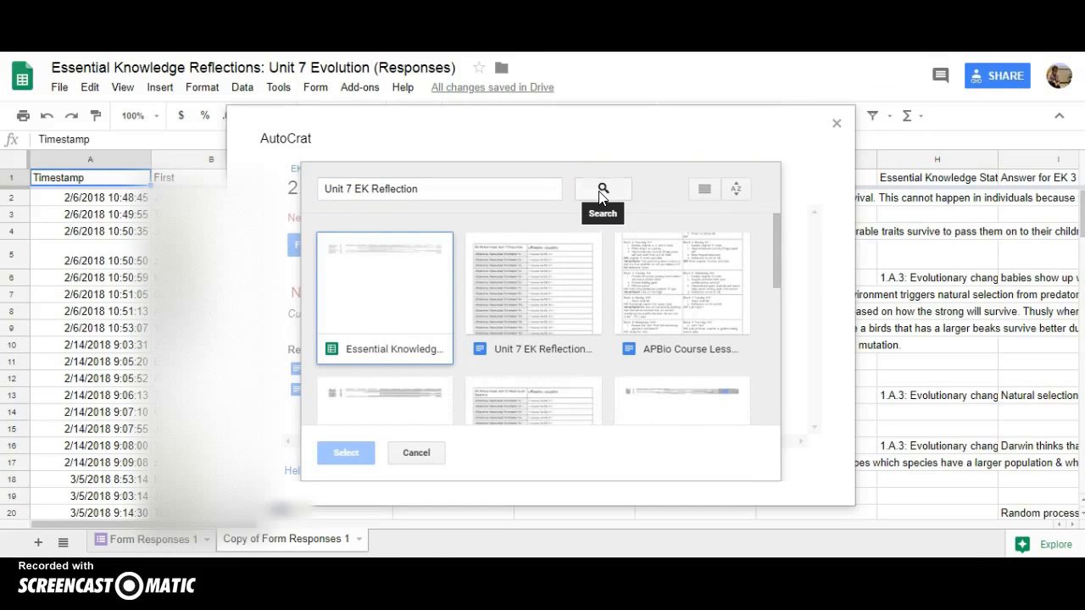
pyautogui.click(537, 284)
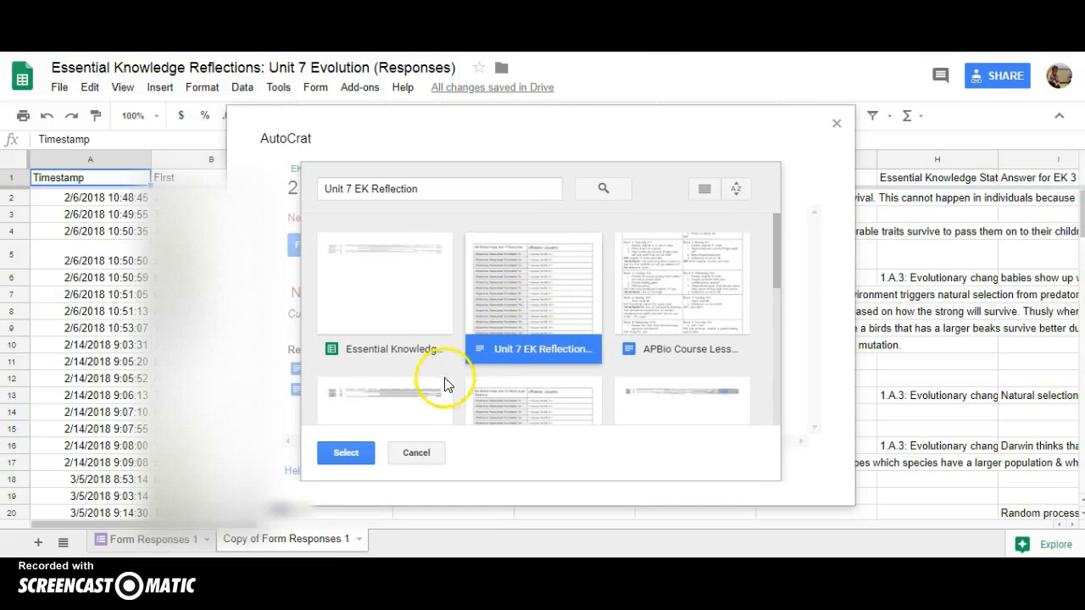
pyautogui.click(346, 452)
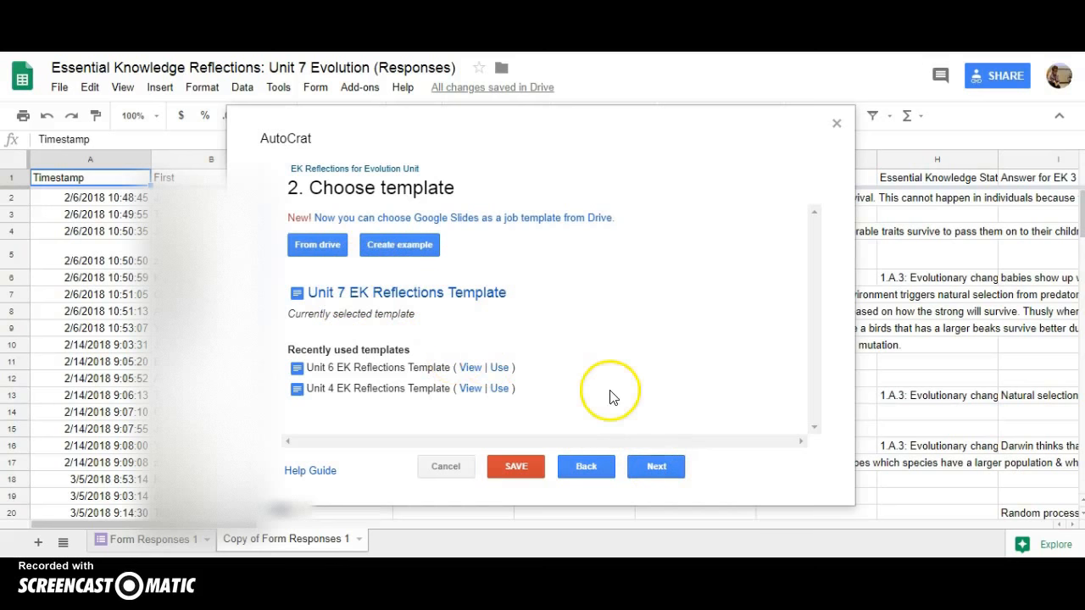
pyautogui.click(657, 467)
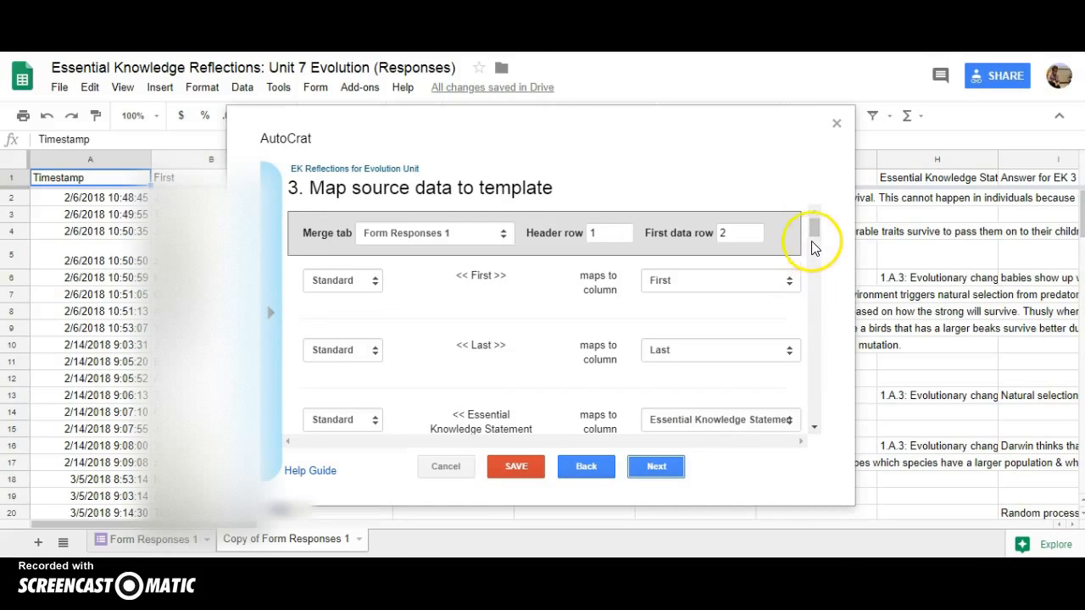
# - Accept the Form Responses 1 column mapping and name the Google Docs output files "<<First>> <<Last>> Unit 7 Reflections" in multiple output mode
pyautogui.moveTo(814, 230)
pyautogui.mouseDown()
pyautogui.moveTo(813, 303)
pyautogui.moveTo(813, 234)
pyautogui.mouseUp()
pyautogui.click(658, 467)
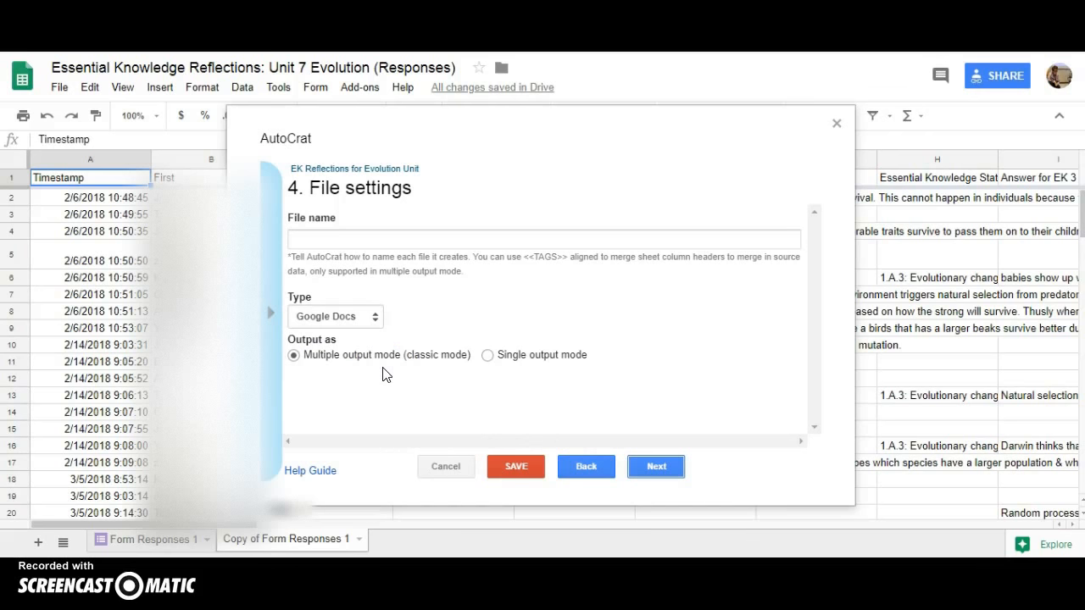
pyautogui.click(303, 239)
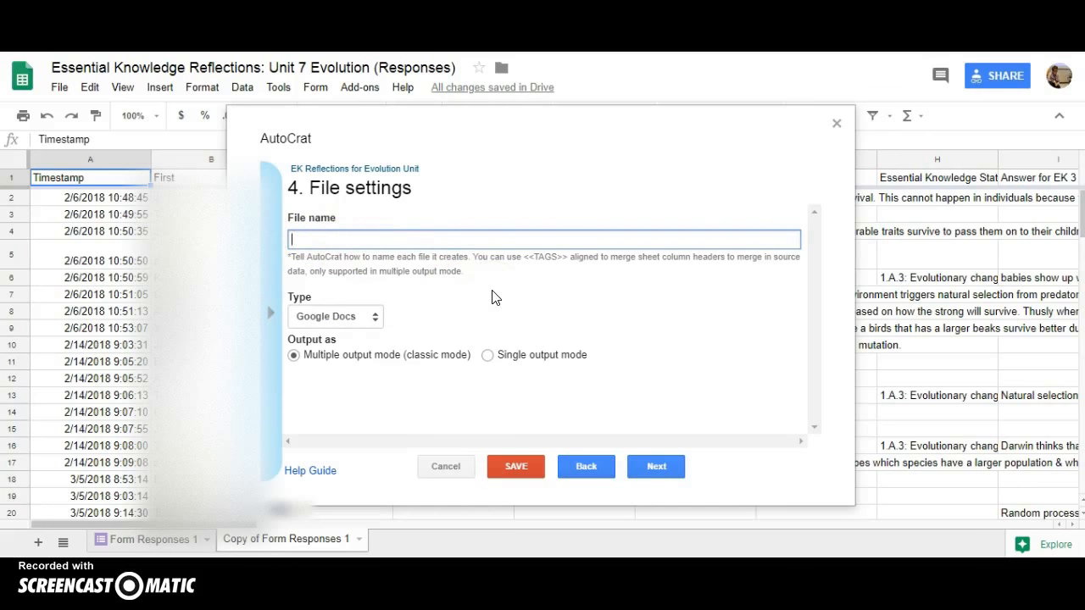
pyautogui.write('<<First>> <<Last>> Unit 7 Reflections')
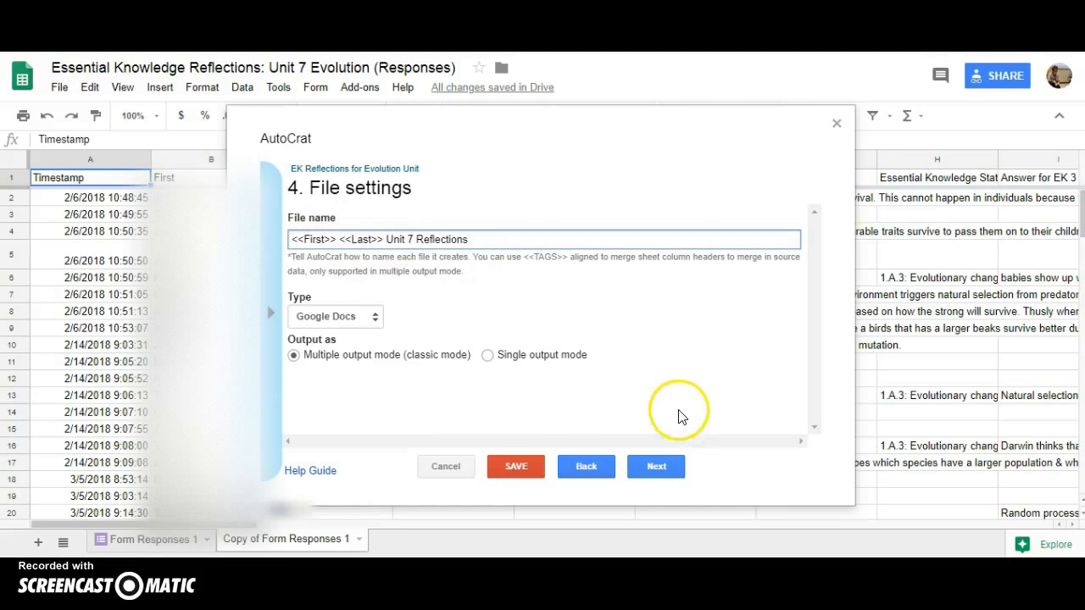
pyautogui.click(656, 467)
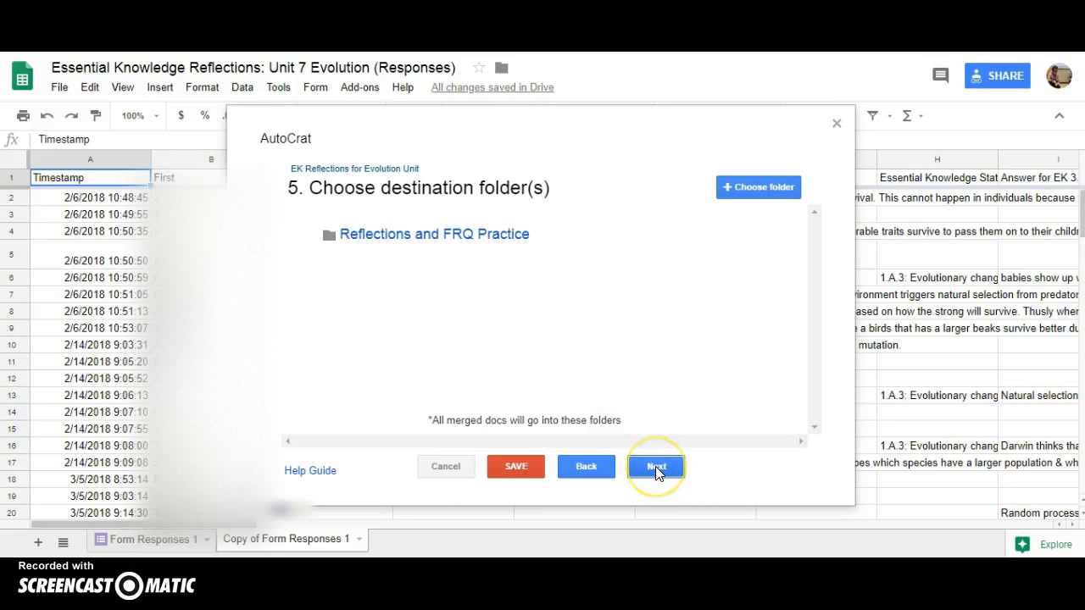
# - Accept the Reflections and FRQ Practice destination folder without a dynamic folder reference or merge condition, leaving document sharing set to No
pyautogui.click(657, 469)
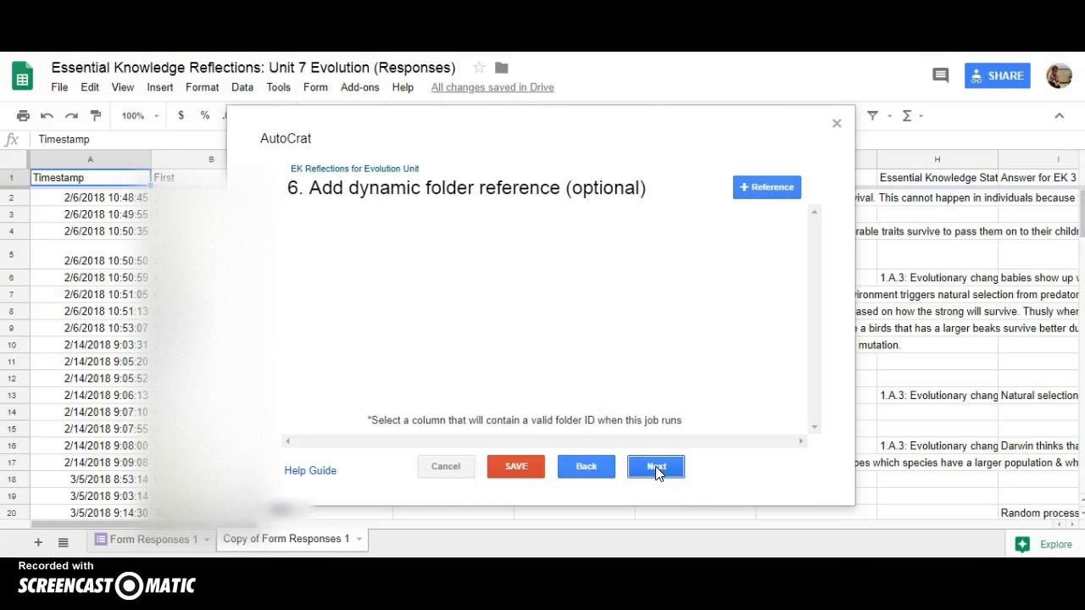
pyautogui.click(658, 469)
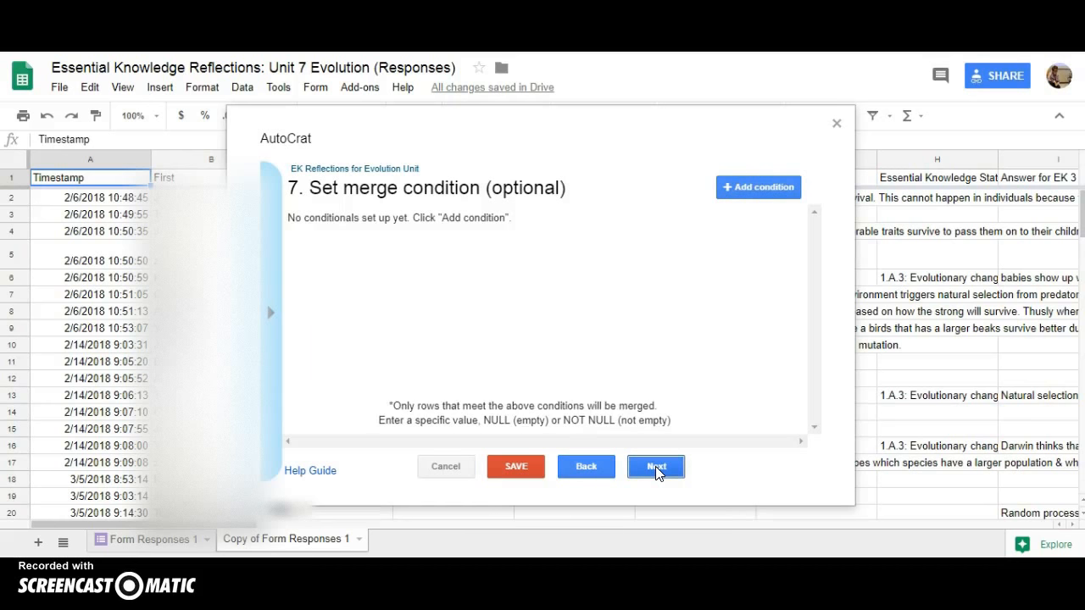
pyautogui.click(657, 469)
pyautogui.click(541, 235)
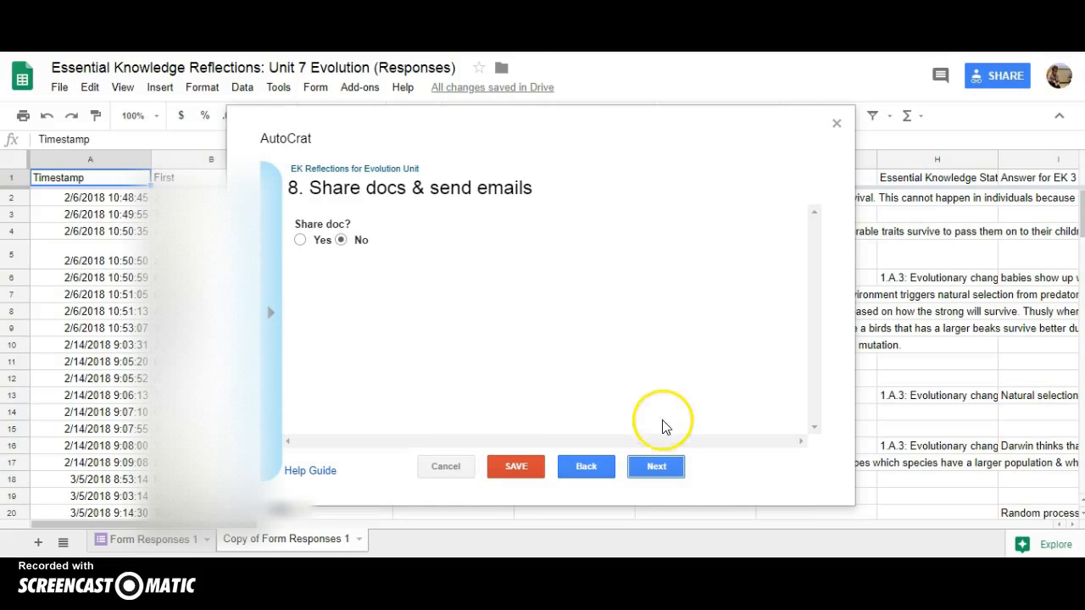
pyautogui.click(654, 466)
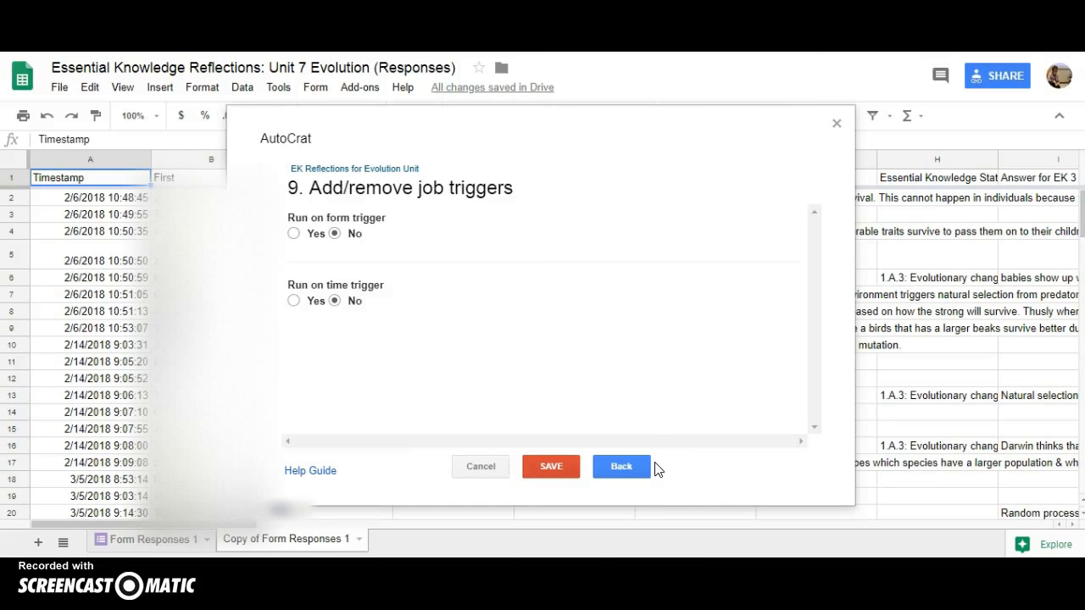
# - Save the merge job without form or time triggers and run it from the existing jobs
pyautogui.click(618, 469)
pyautogui.click(619, 472)
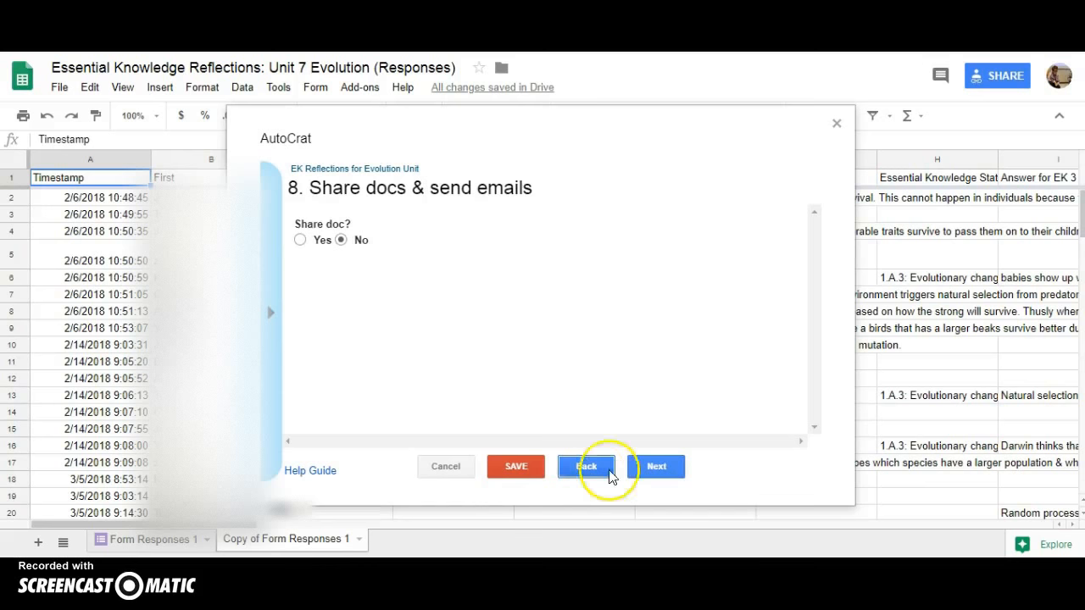
pyautogui.click(522, 468)
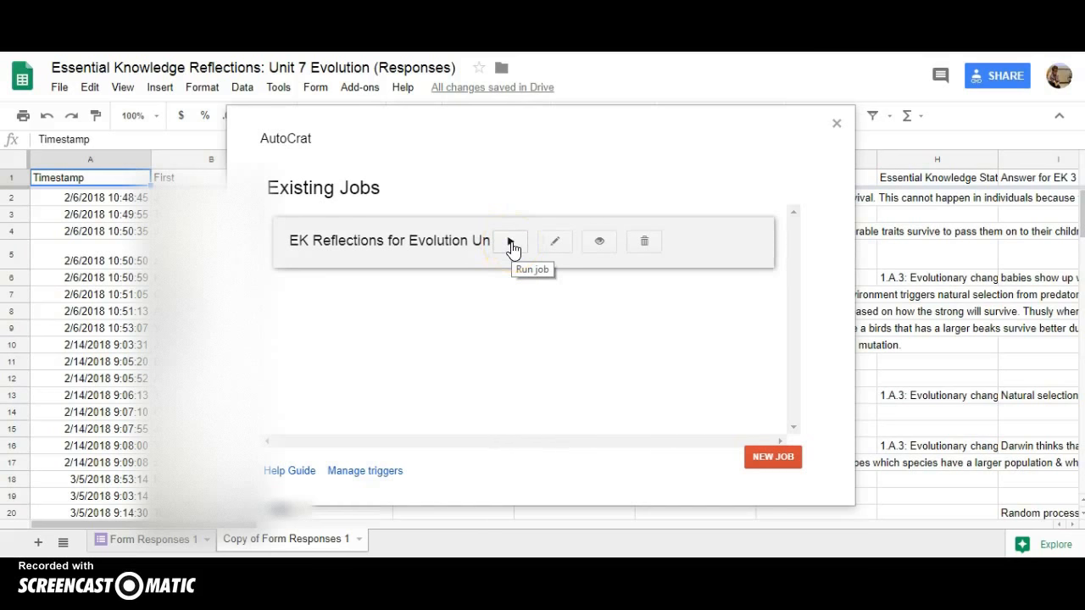
pyautogui.click(511, 243)
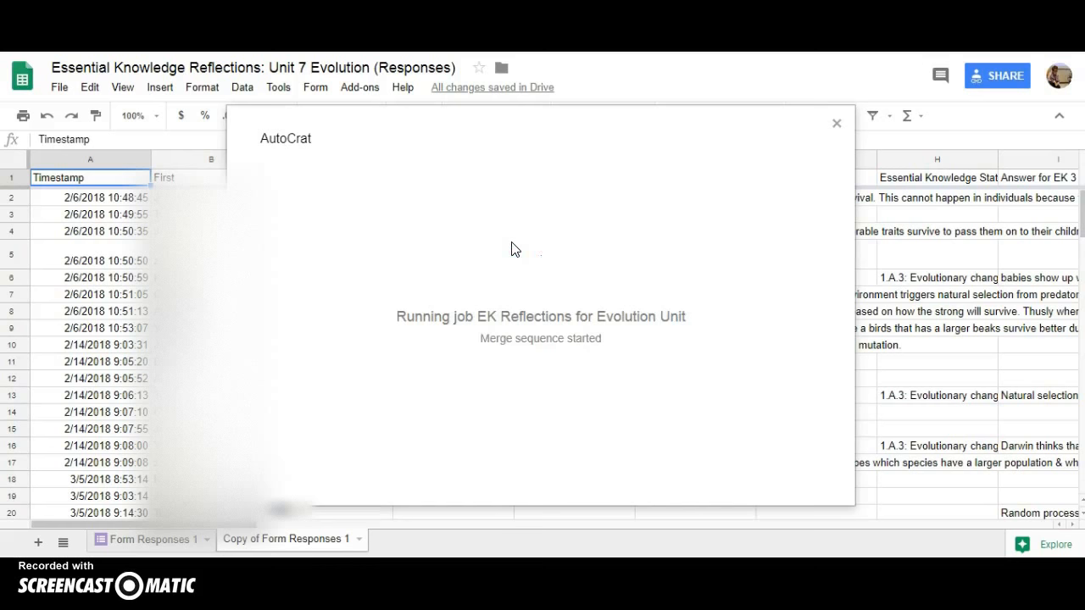
pyautogui.click(470, 251)
pyautogui.click(435, 240)
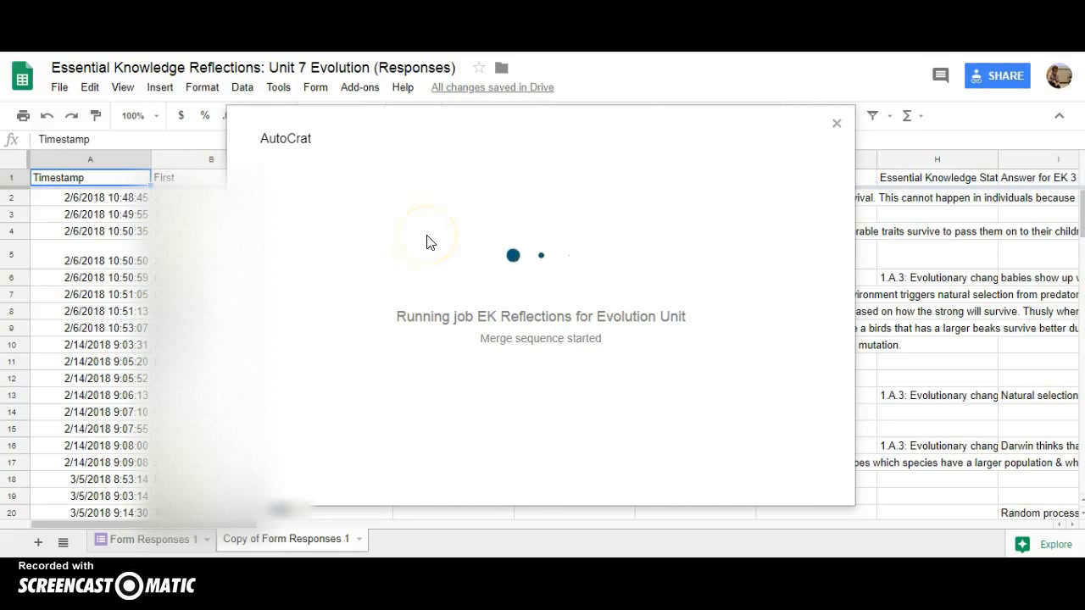